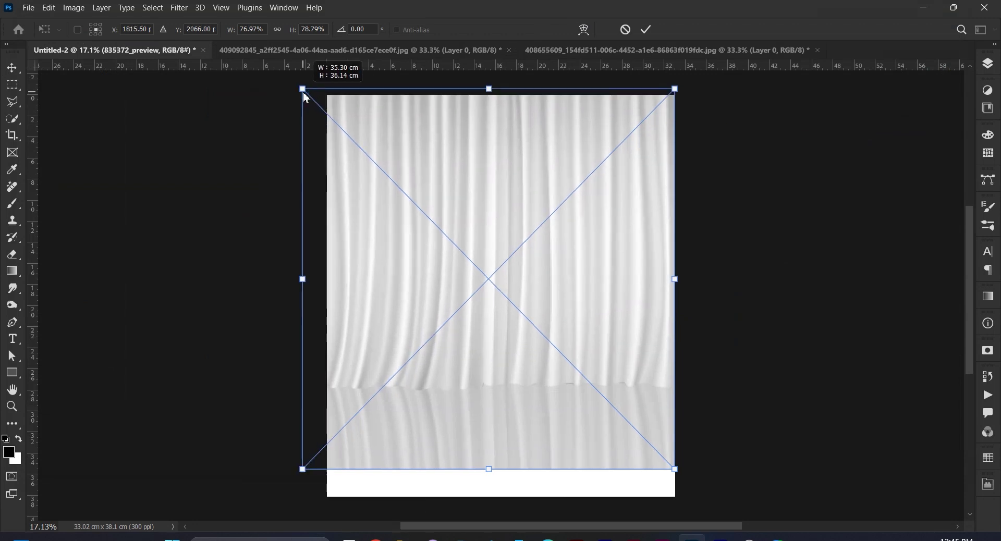
Scale the placed curtain image to about 83% width and 84% height so it covers the whole canvas.
drag(674, 469, 702, 501)
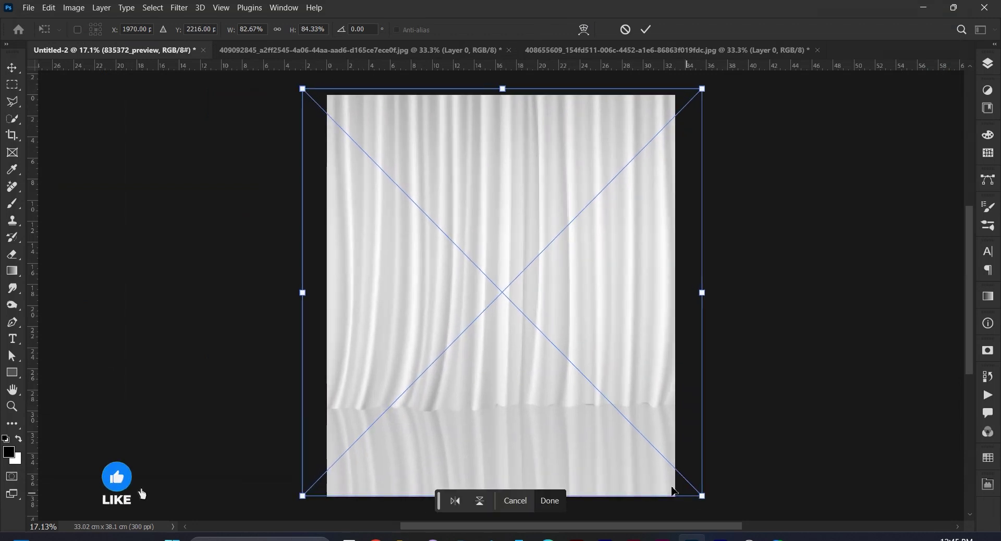
click(555, 510)
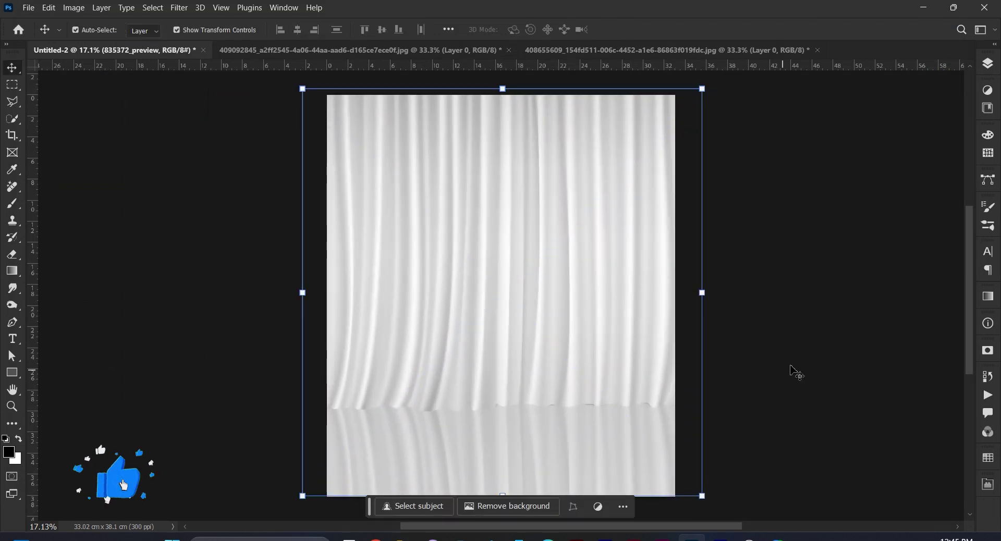
click(789, 370)
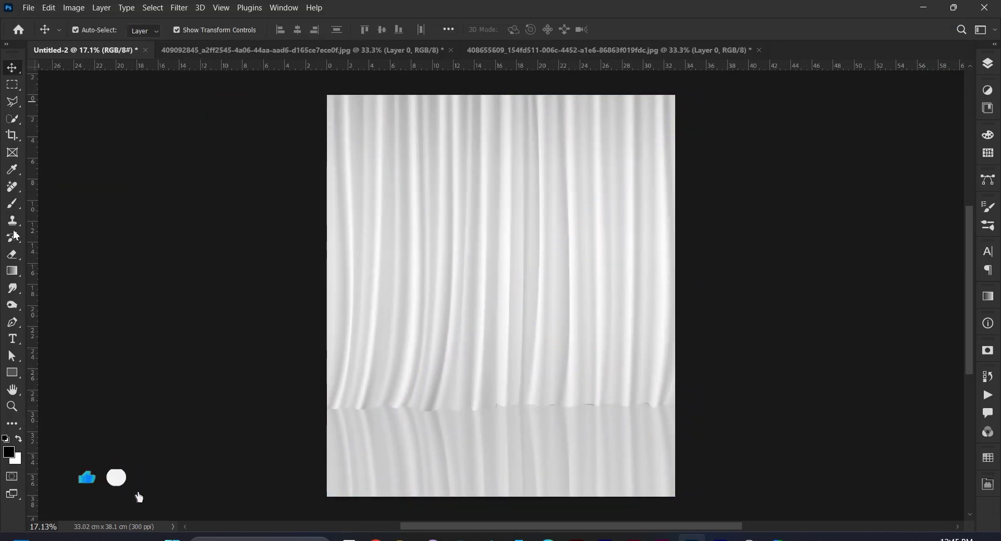
Draw an arch shape about 10.6 × 22.6 cm on the curtain with fully rounded top corners and fill it dark red.
click(11, 372)
drag(386, 182, 506, 415)
drag(386, 294, 393, 295)
drag(449, 182, 482, 245)
drag(405, 186, 453, 232)
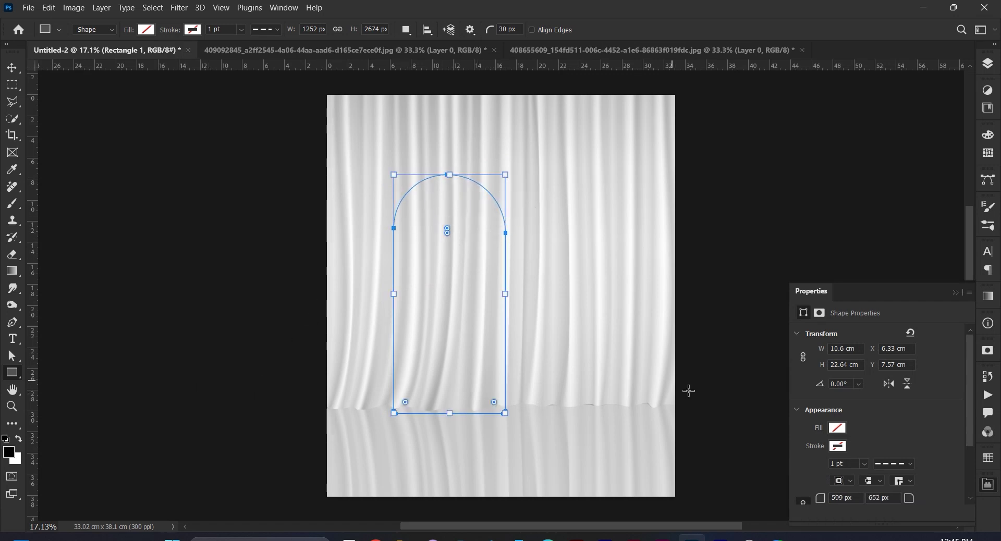
click(831, 430)
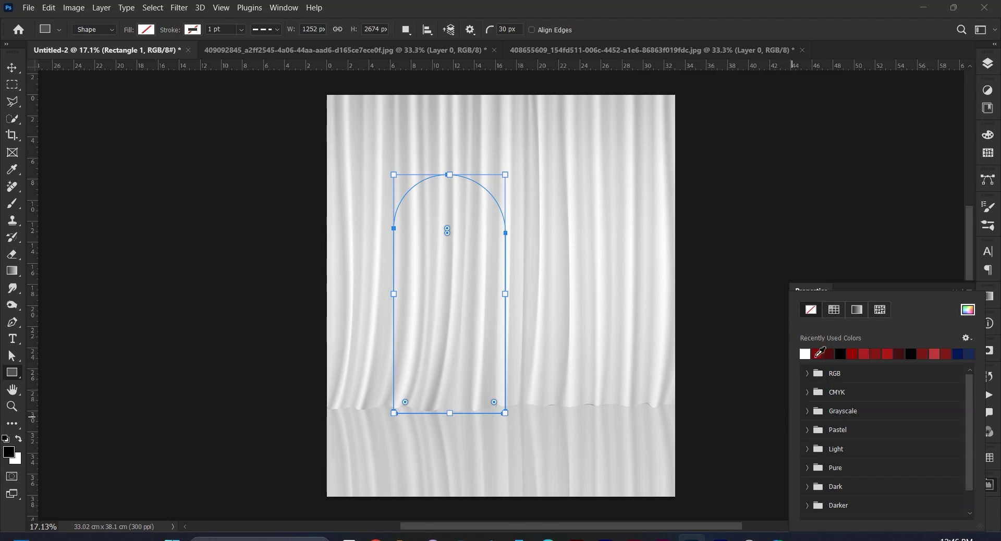
click(820, 353)
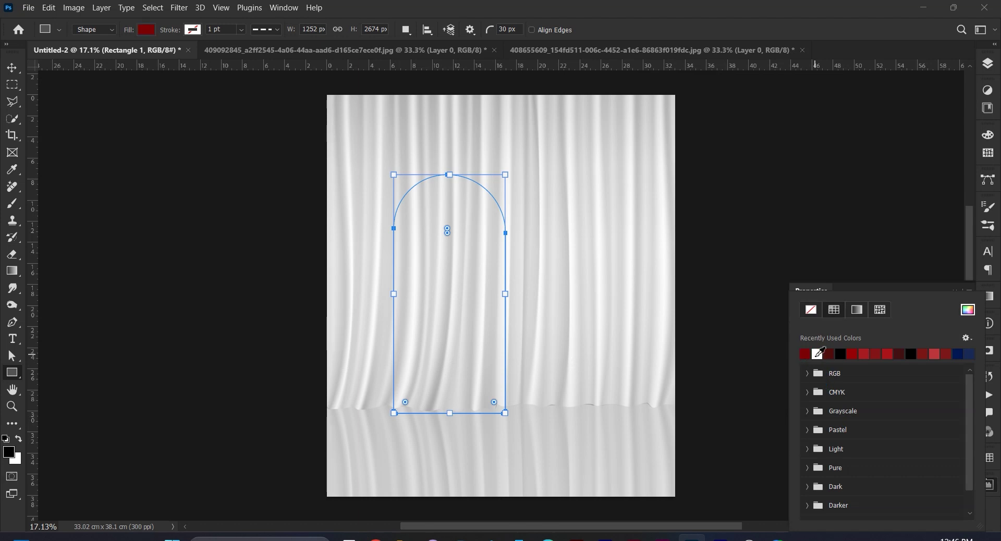
Bring the red armchair from its own document into Untitled-2 and place it in front of the arch's lower part.
click(12, 72)
click(271, 51)
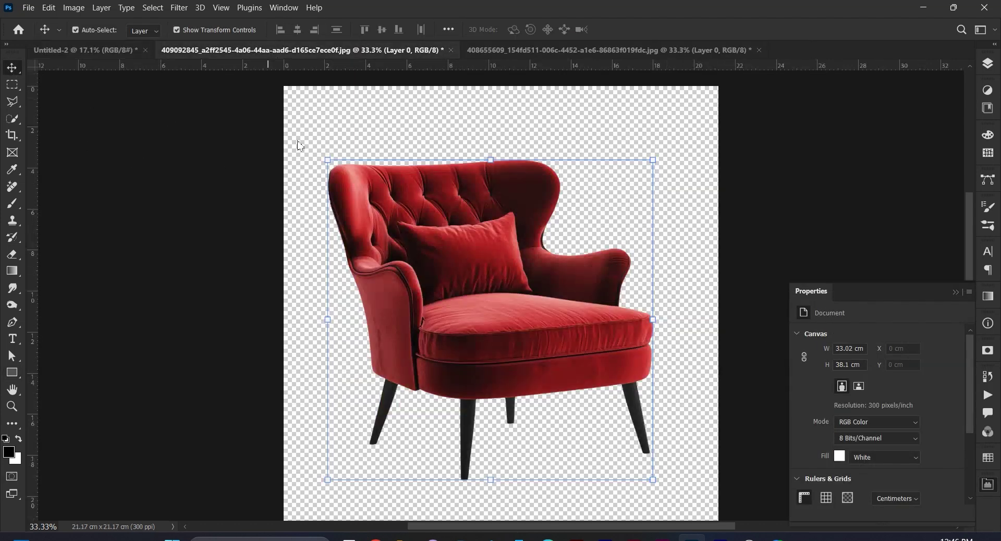
drag(458, 263, 376, 285)
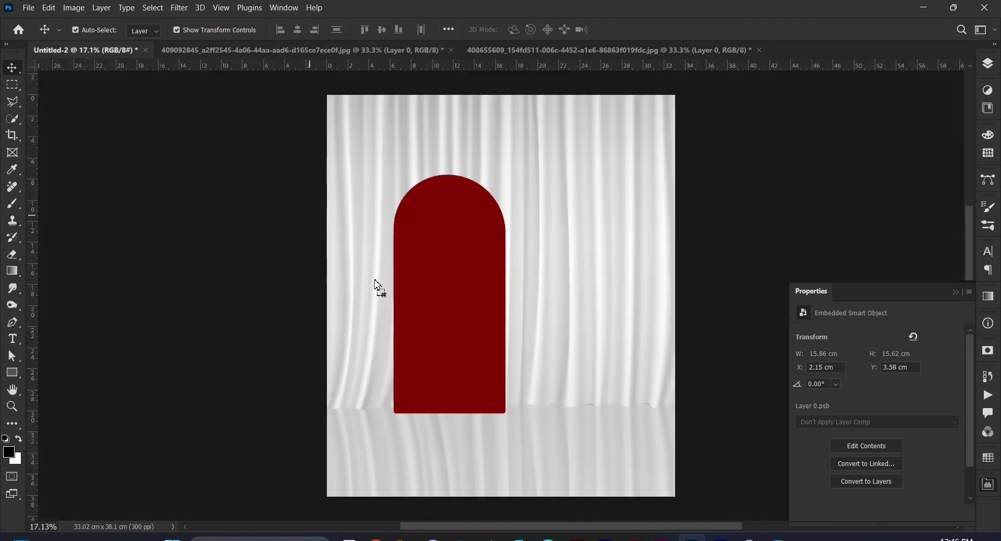
drag(444, 354, 479, 412)
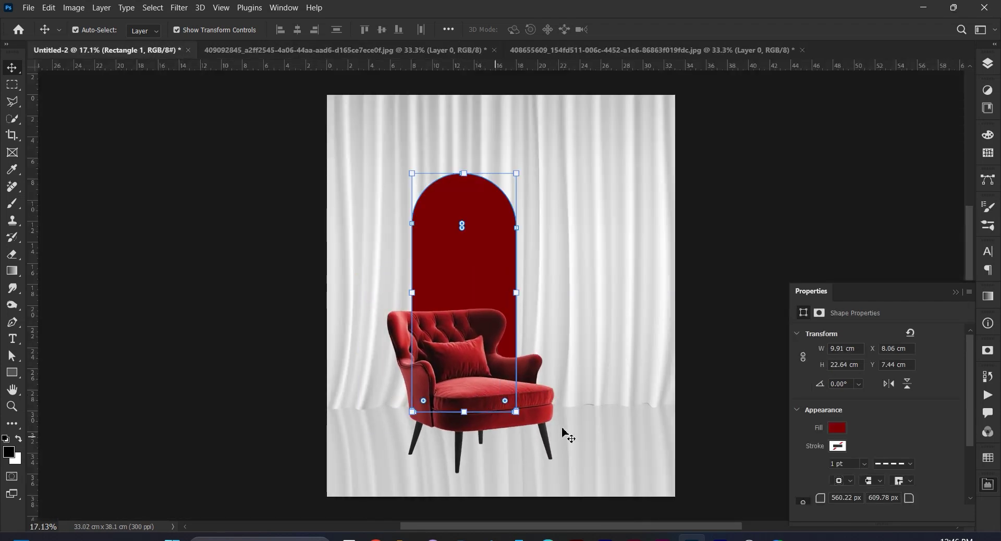
click(706, 392)
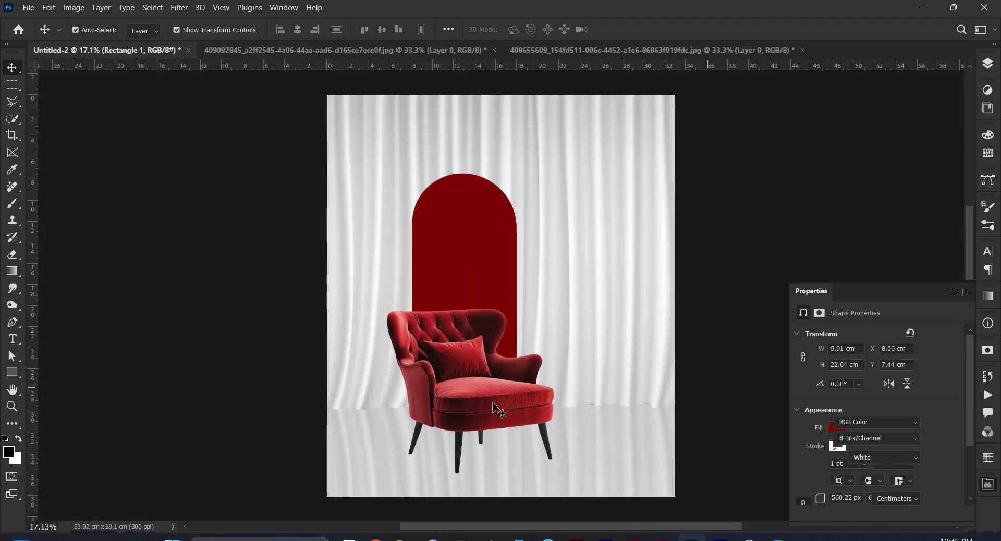
drag(492, 403, 496, 406)
click(176, 348)
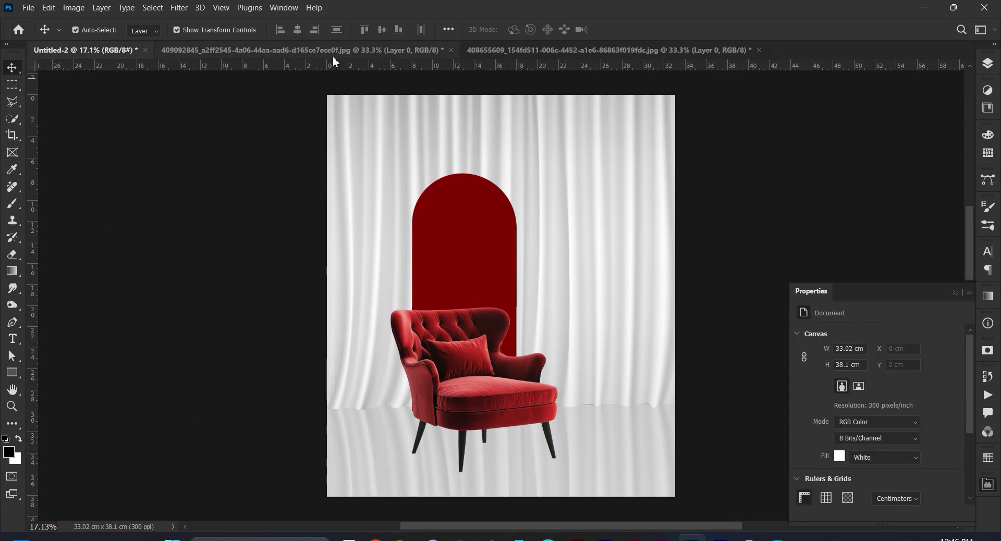
Bring the tripod floor lamp into Untitled-2, close its source document without saving, and stand the lamp beside the armchair's left side.
drag(542, 54, 529, 64)
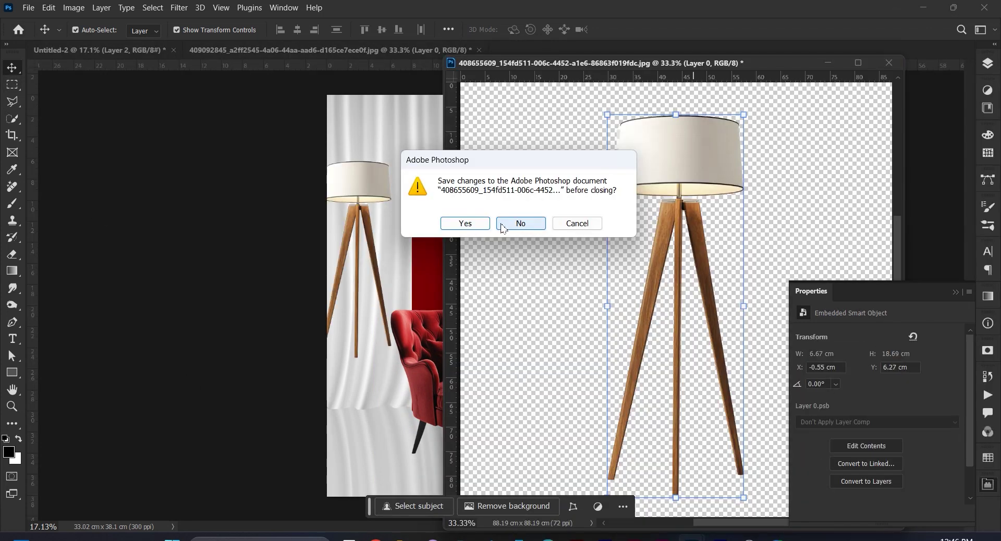
click(504, 225)
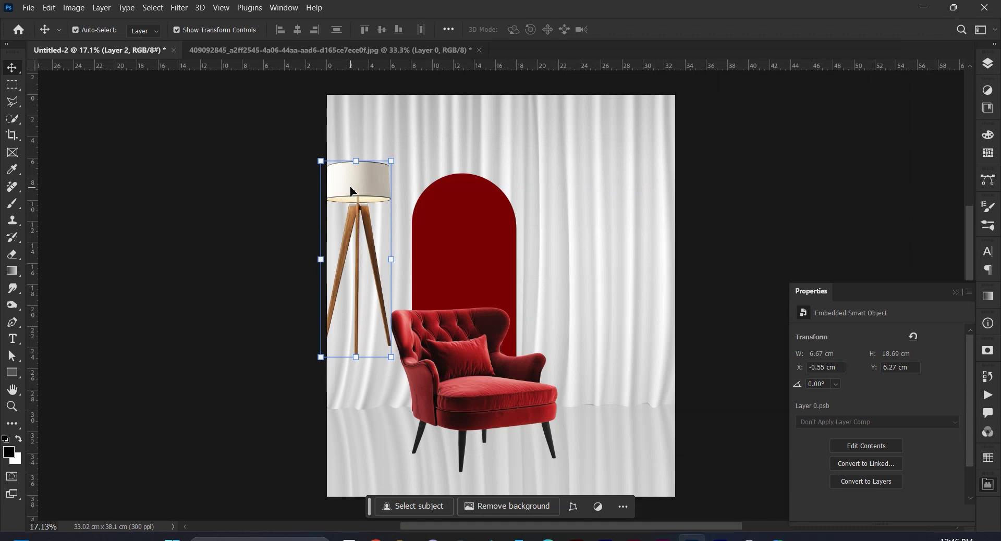
drag(351, 191, 363, 297)
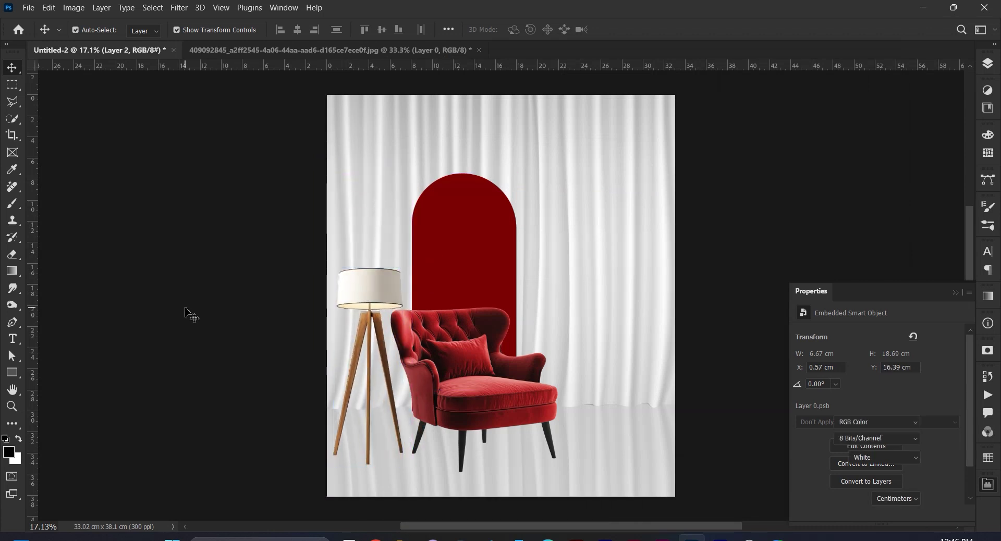
click(189, 313)
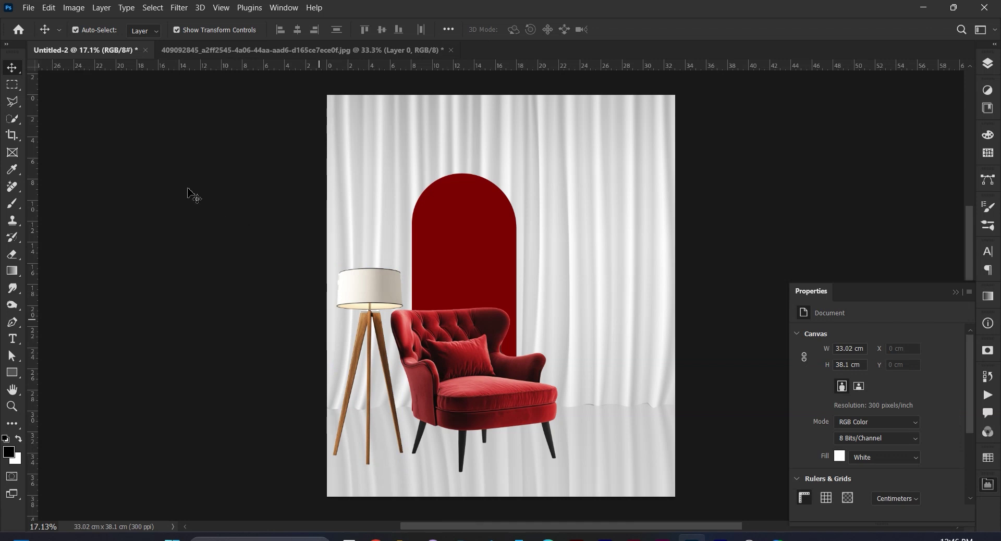
Make a rectangular selection over the wall area, from the canvas top down to the curtain's floor line.
click(12, 372)
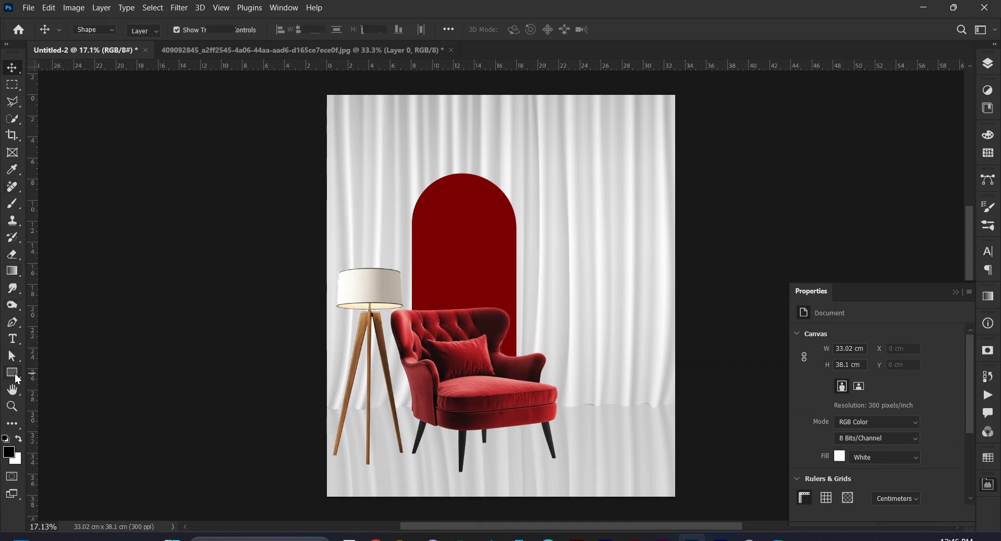
click(12, 86)
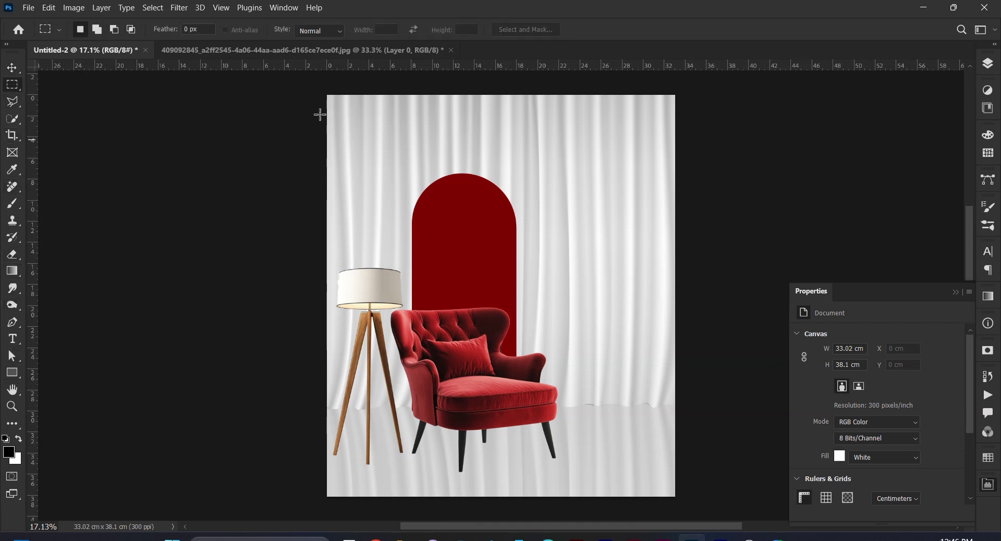
drag(324, 94, 706, 408)
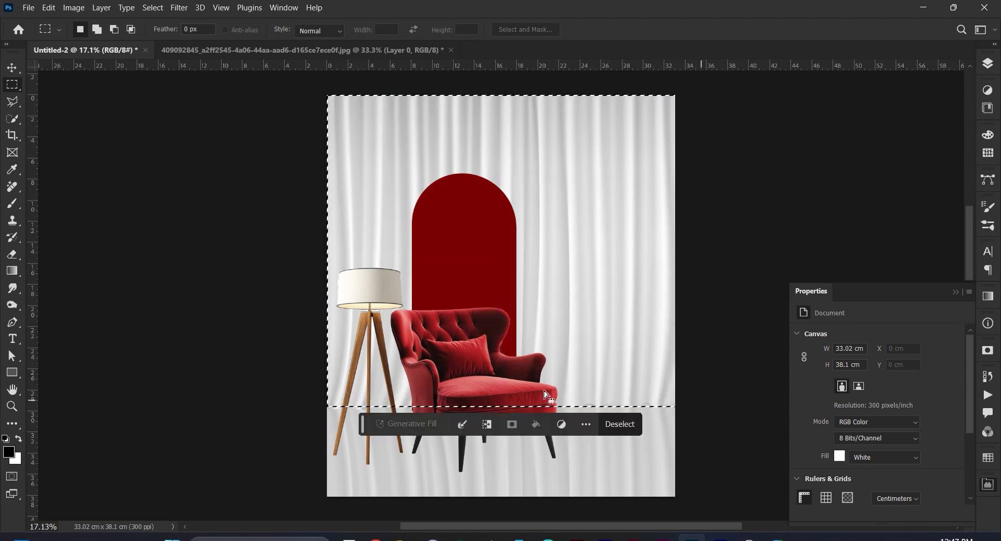
Fill the selected wall with a radial gradient using the Basics black-and-white preset, enlarged to about 82% scale.
click(12, 270)
drag(480, 234, 555, 292)
click(207, 31)
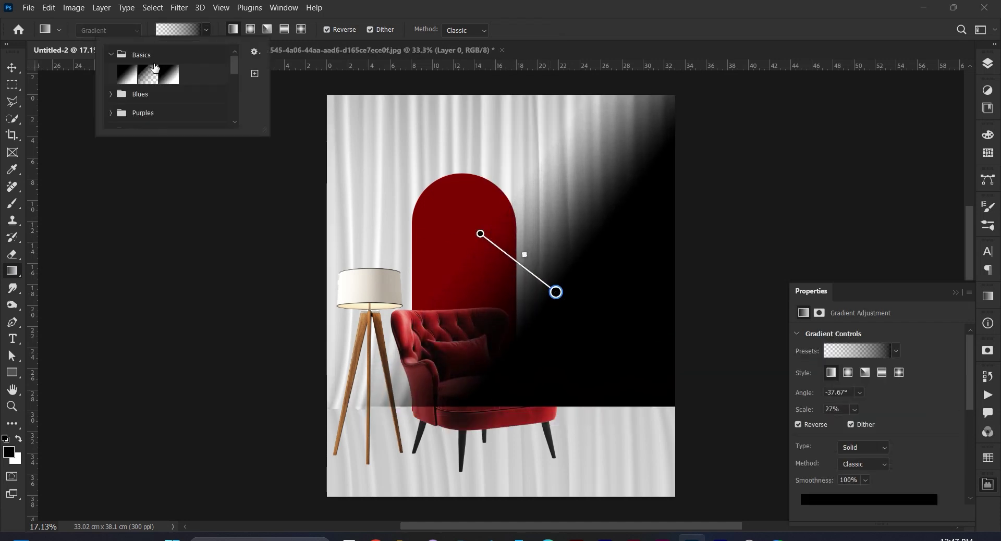
click(170, 76)
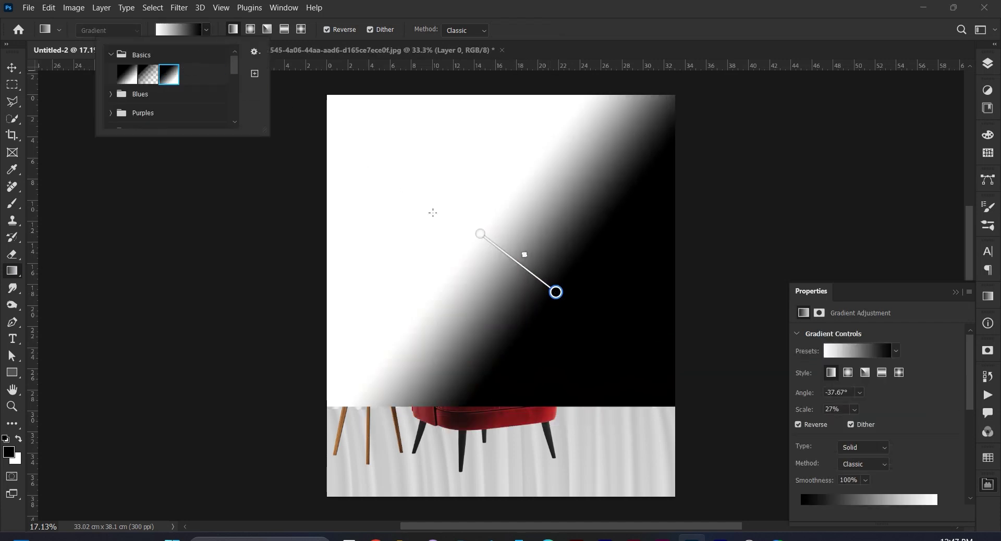
click(250, 29)
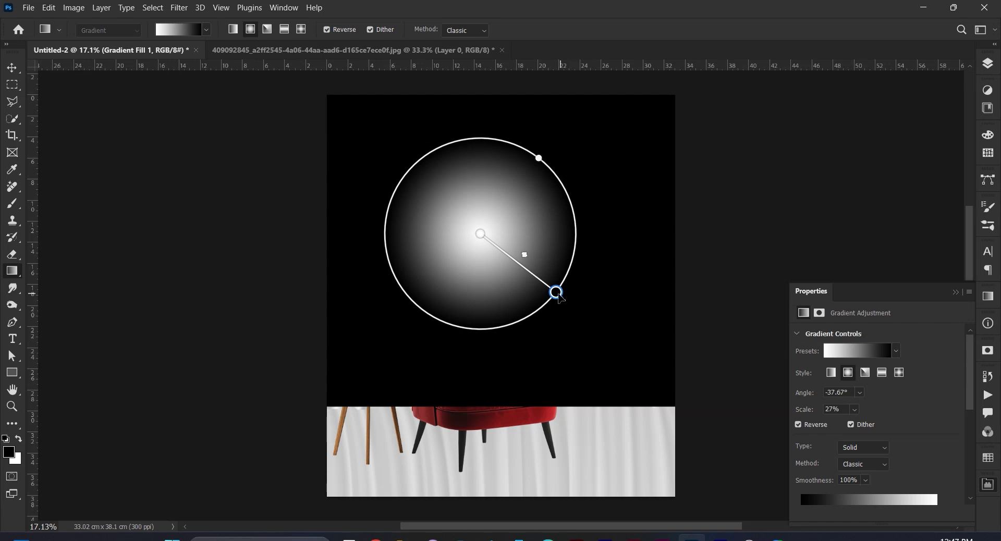
drag(558, 295, 719, 395)
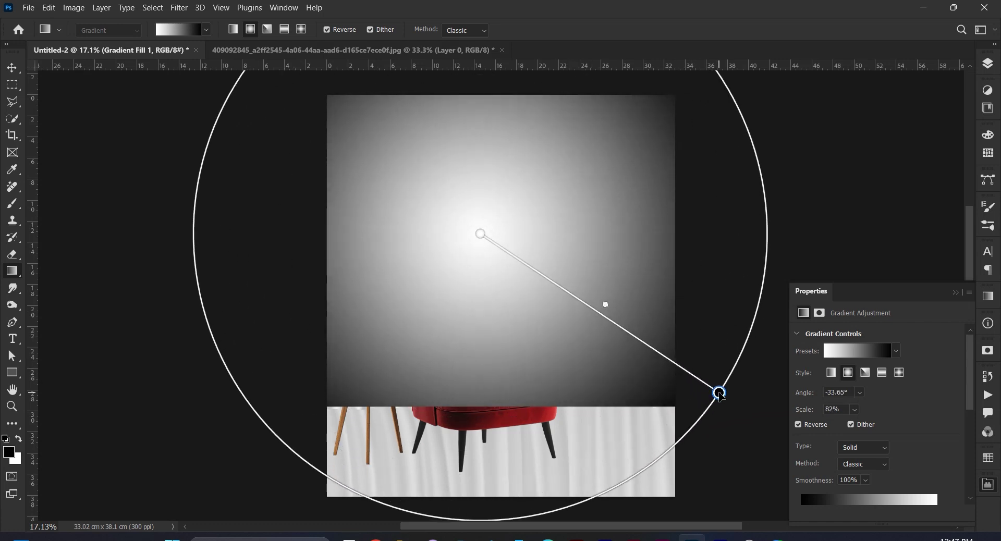
Recolour the gradient with reds sampled from the armchair: outer stop #701417 and a more saturated dark red centre.
double_click(719, 395)
click(500, 418)
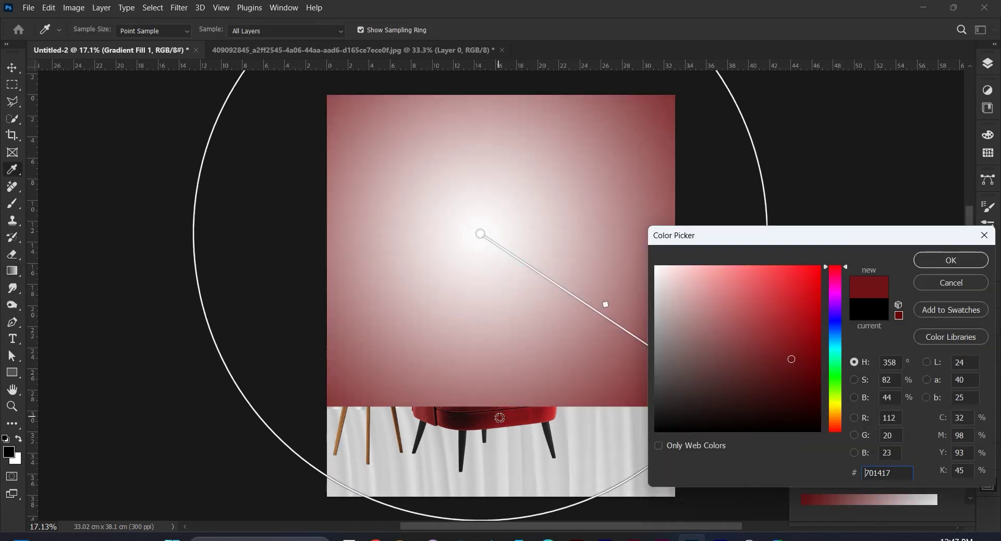
click(950, 261)
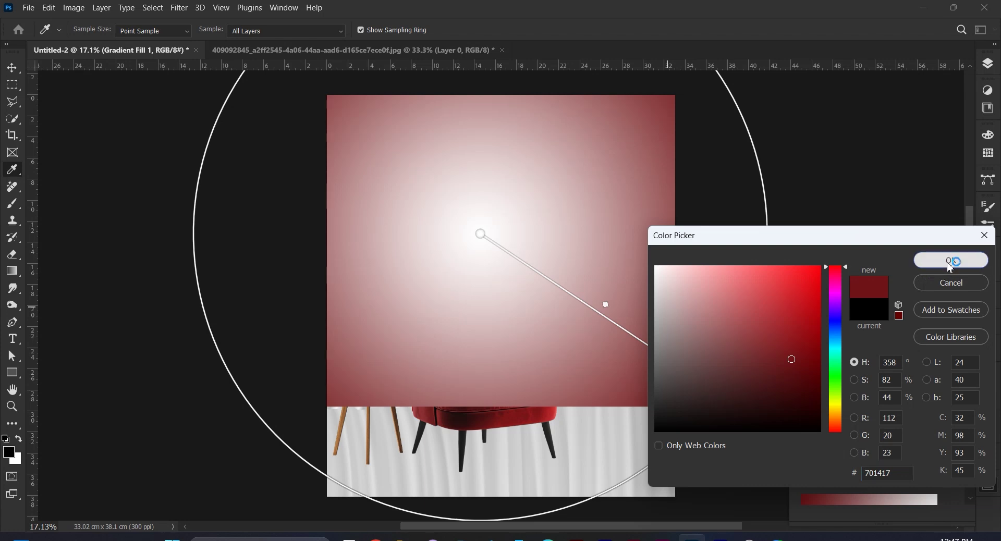
double_click(480, 234)
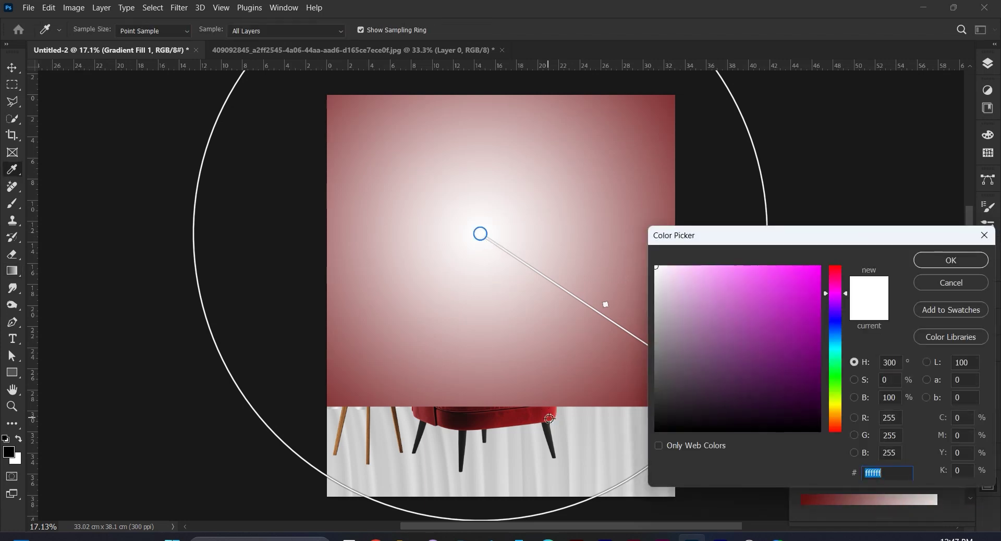
click(546, 410)
drag(793, 333, 822, 345)
click(941, 266)
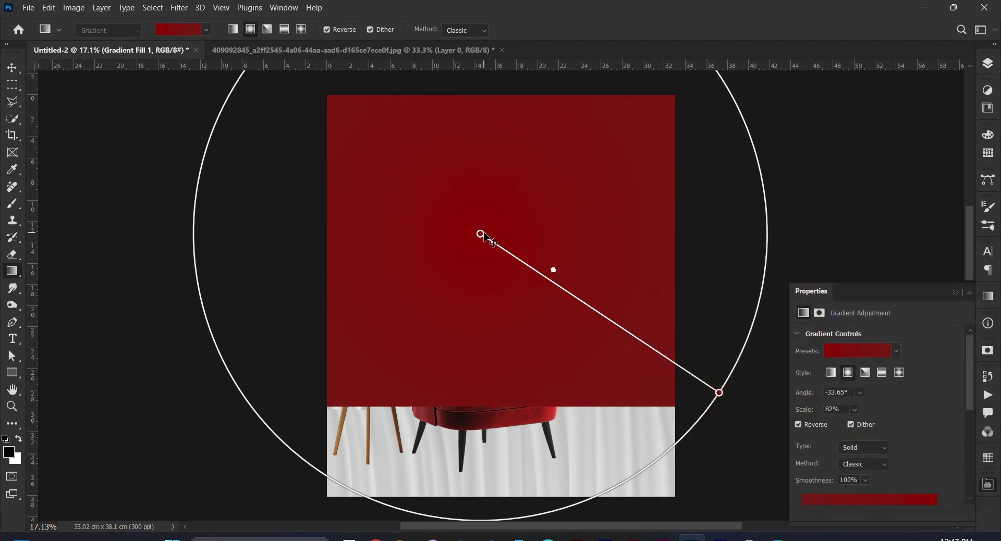
Shift the gradient's centre slightly toward the canvas middle and set the outer stop to #5d0003 and the centre stop to #a50008.
drag(483, 237, 511, 247)
double_click(746, 404)
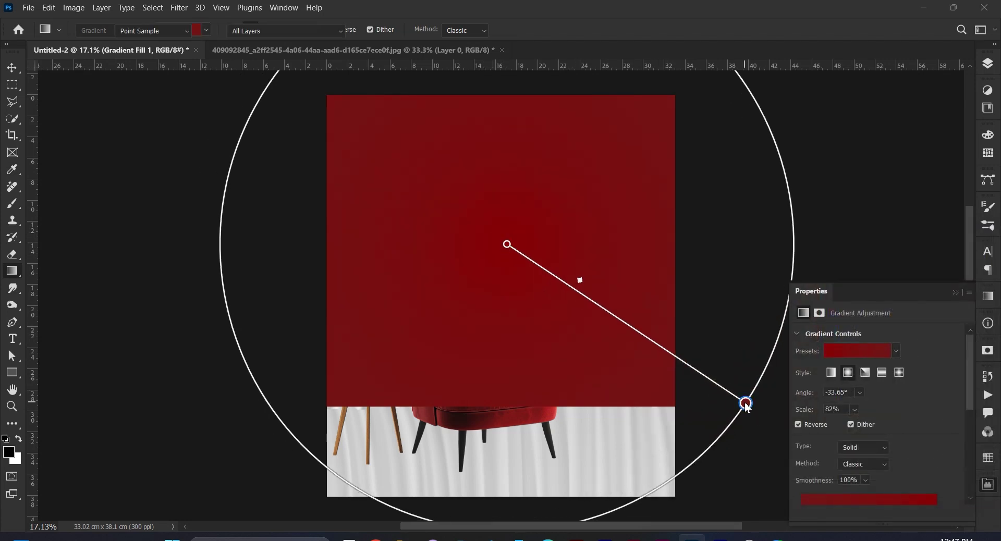
drag(798, 351, 828, 372)
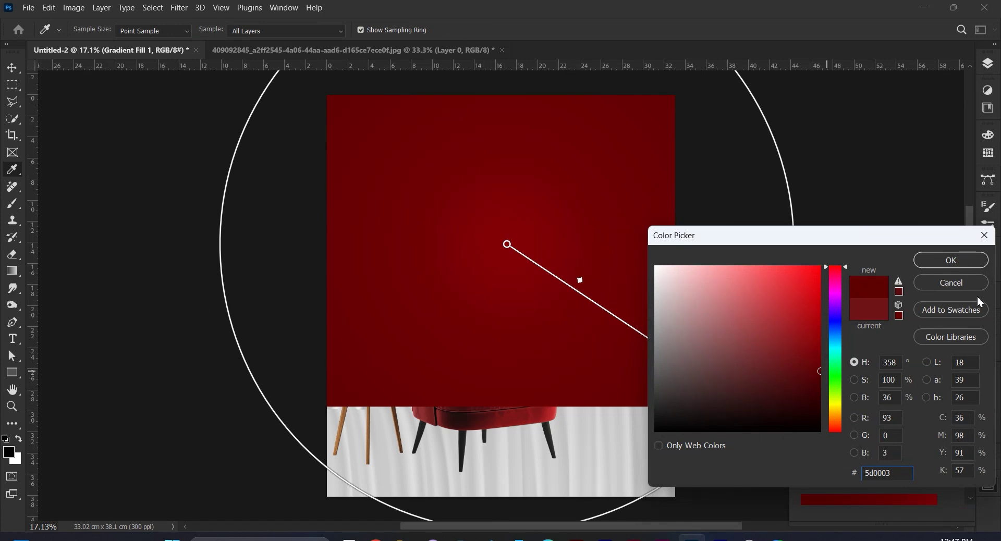
click(950, 260)
double_click(507, 244)
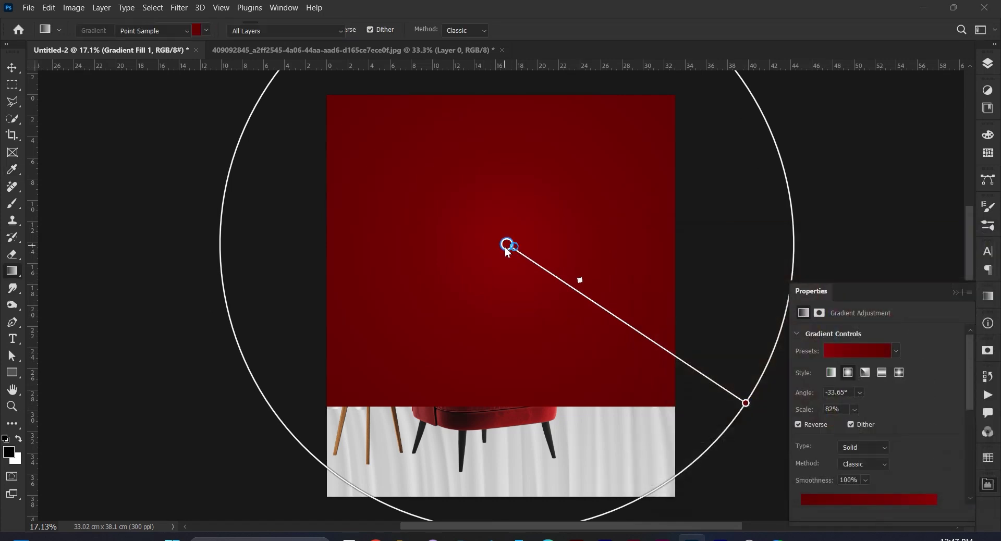
drag(814, 338, 823, 326)
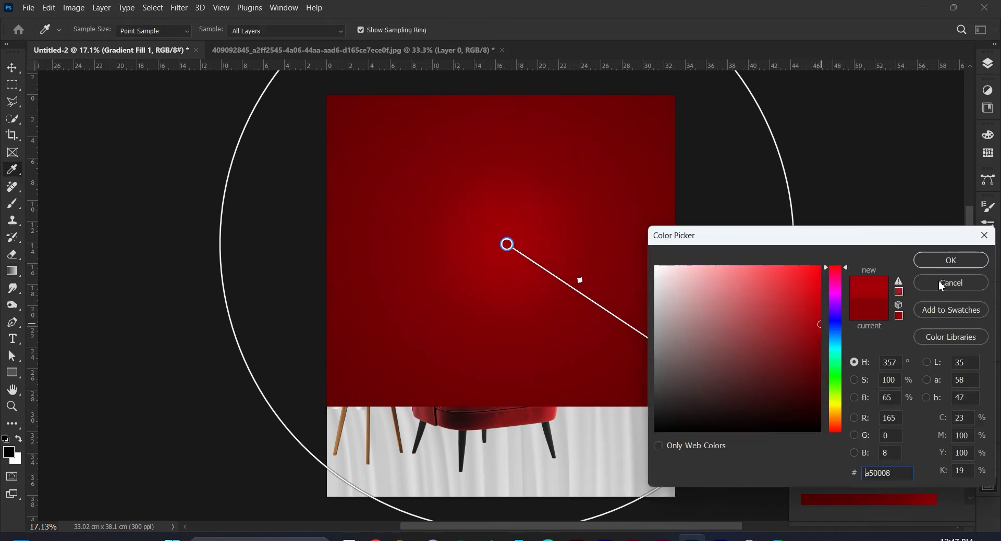
click(950, 260)
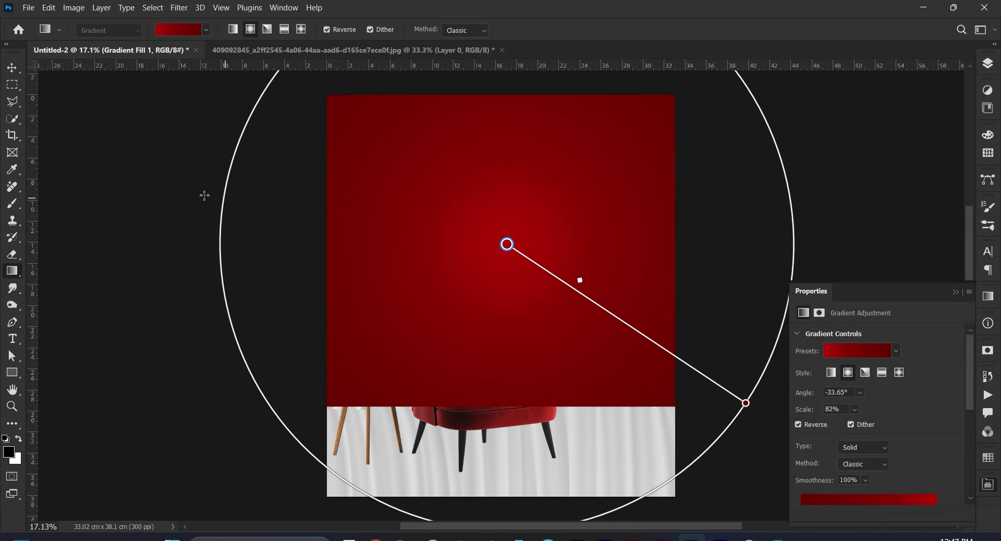
Reorder the Gradient Fill 1 layer to sit below Rectangle 1 and above the curtain layer.
click(955, 293)
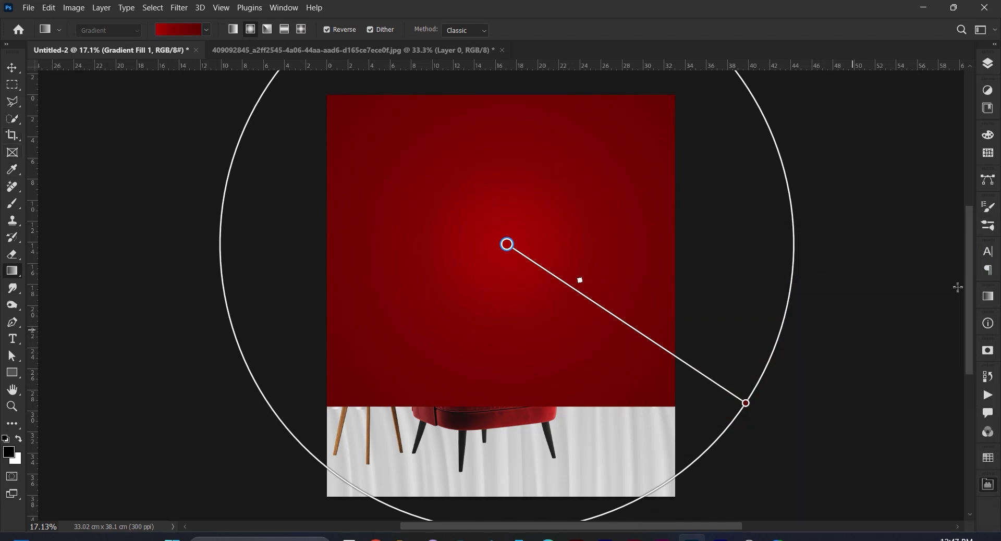
click(988, 63)
drag(948, 135, 887, 206)
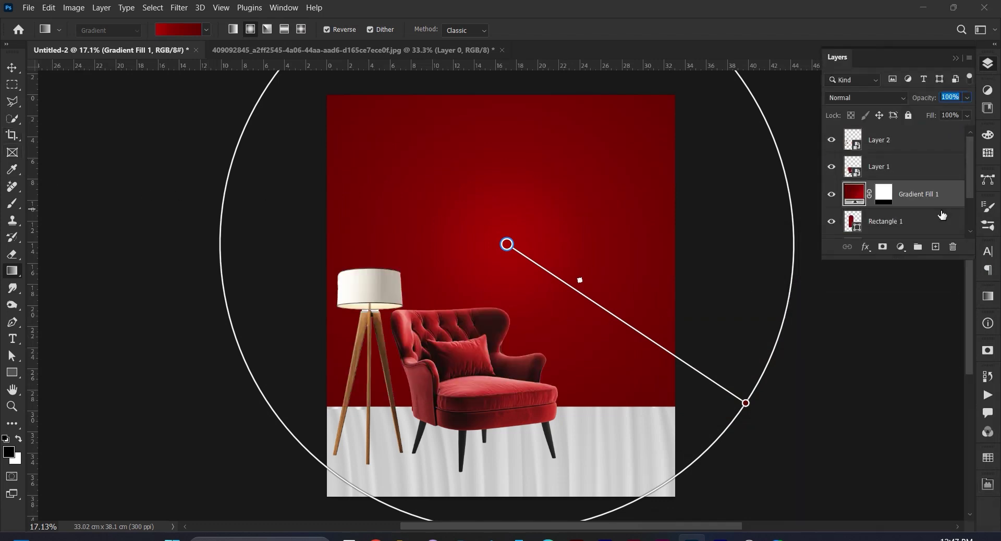
scroll(927, 216, down, 2)
drag(921, 143, 918, 183)
click(11, 67)
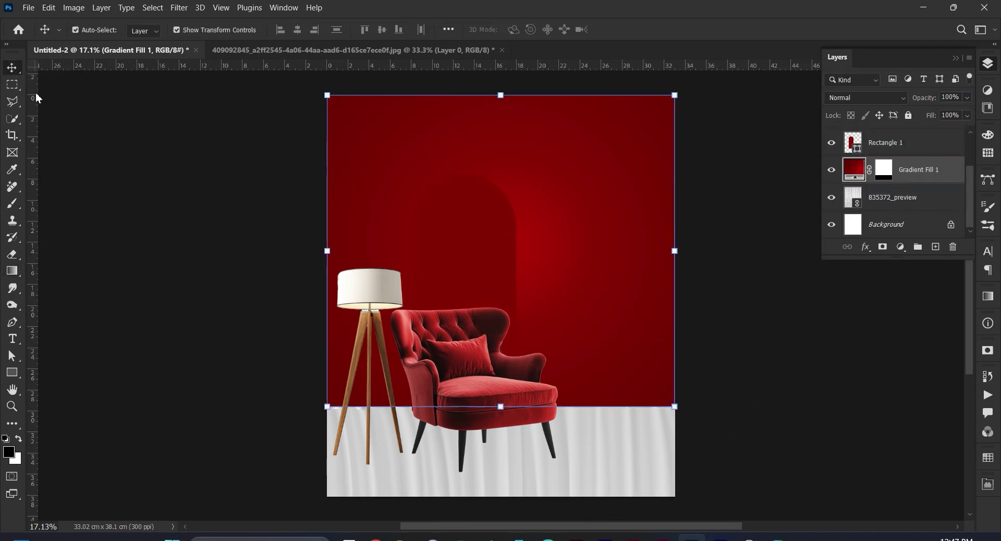
Add a drop shadow to the arch shape Rectangle 1 at 90°, with distance 6 px, spread 3% and size 13 px.
click(316, 246)
click(509, 232)
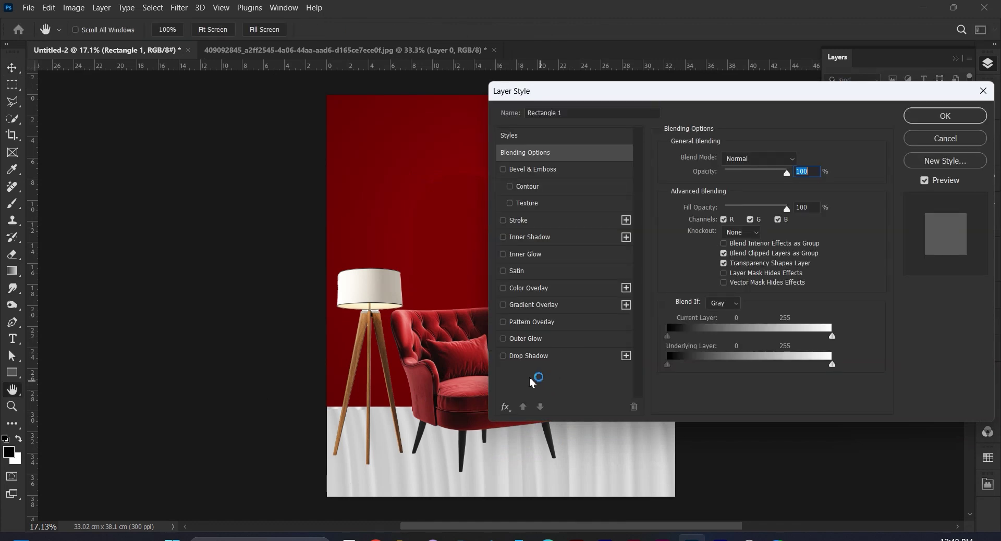
drag(608, 94, 671, 87)
click(635, 349)
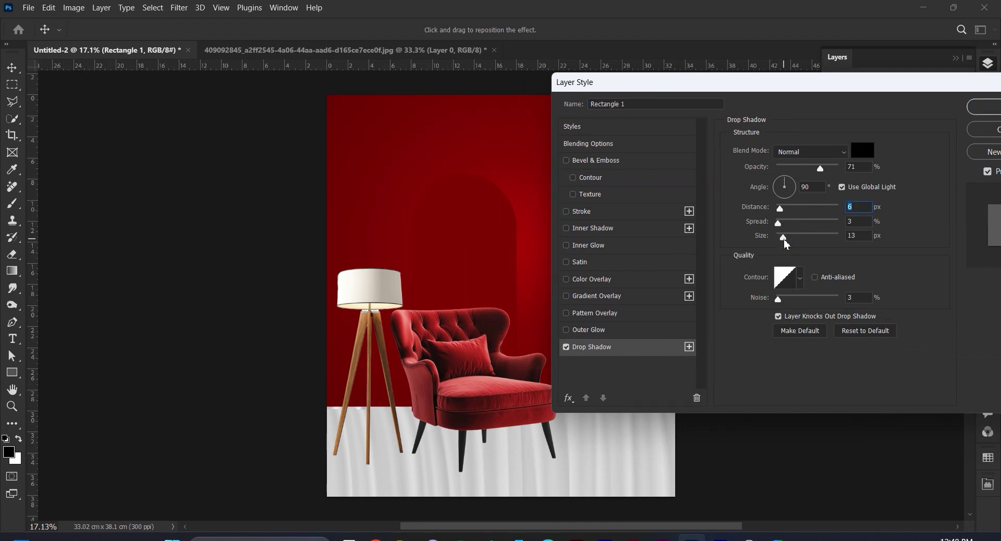
drag(880, 90, 652, 146)
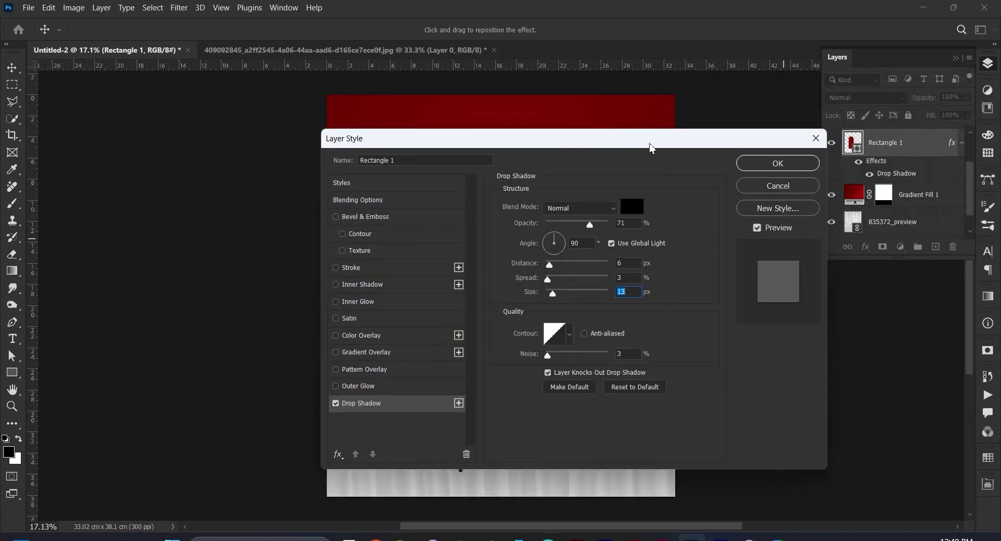
click(771, 163)
click(148, 260)
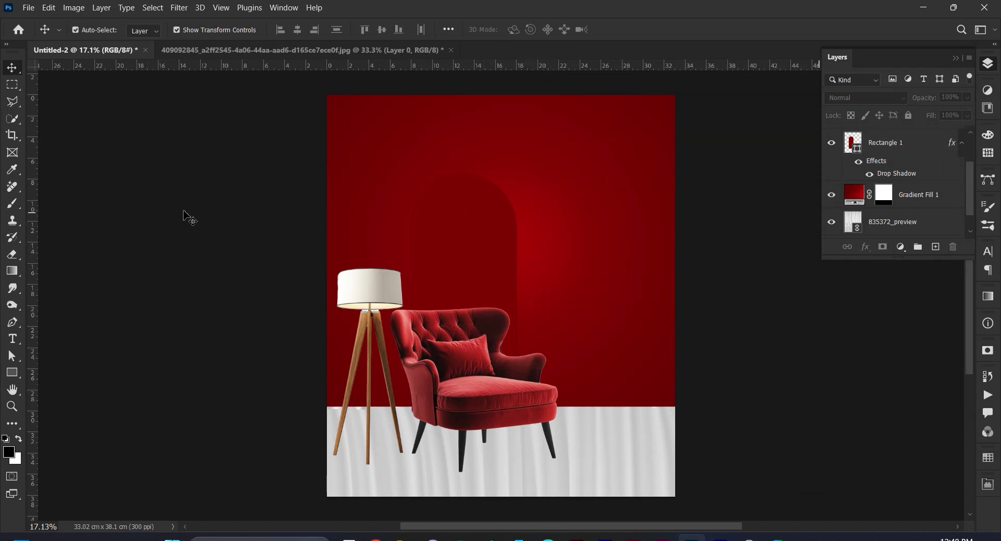
Move the centre of the wall's Gradient Fill 1 down behind the armchair and extend its outer radius slightly.
click(13, 271)
scroll(891, 198, up, 2)
click(891, 198)
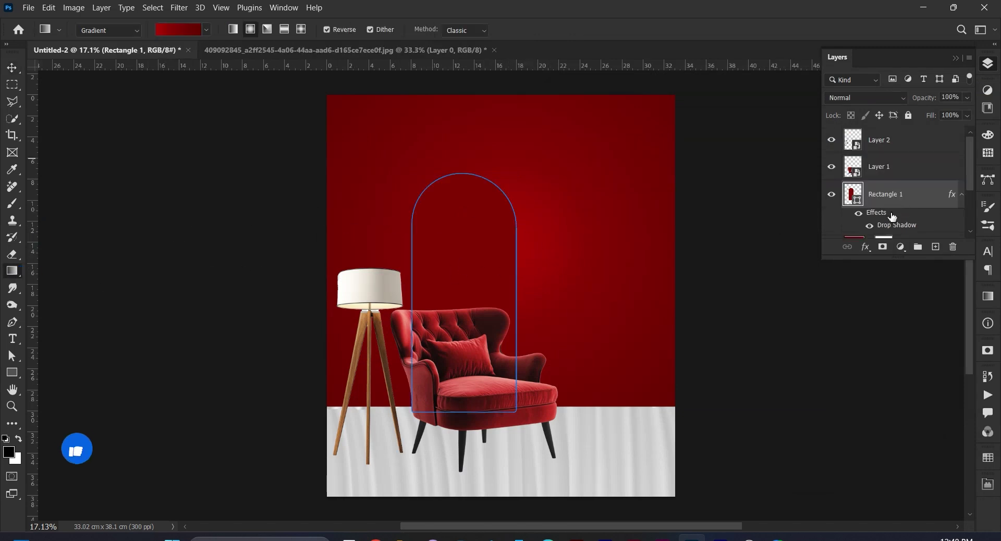
scroll(891, 214, down, 2)
double_click(857, 192)
click(946, 278)
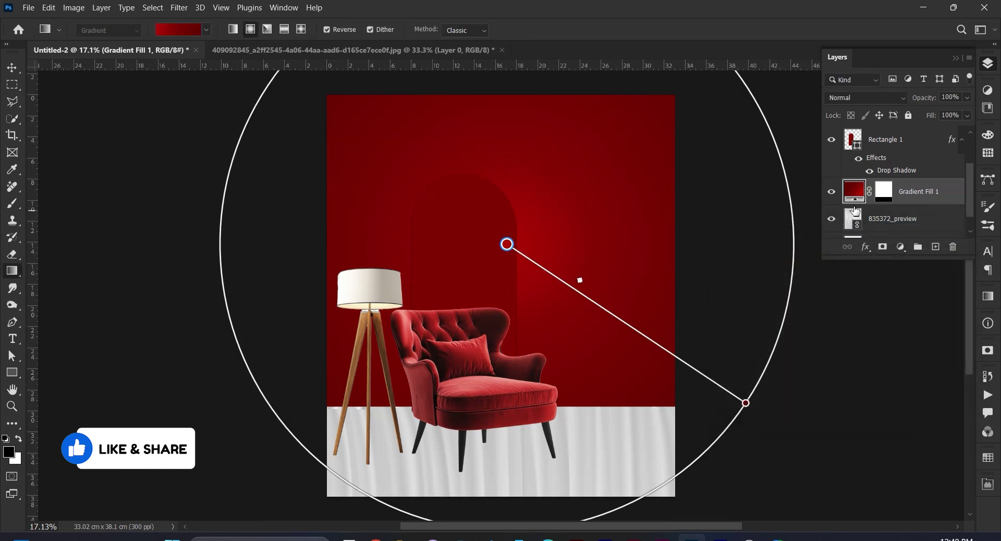
drag(508, 247, 473, 277)
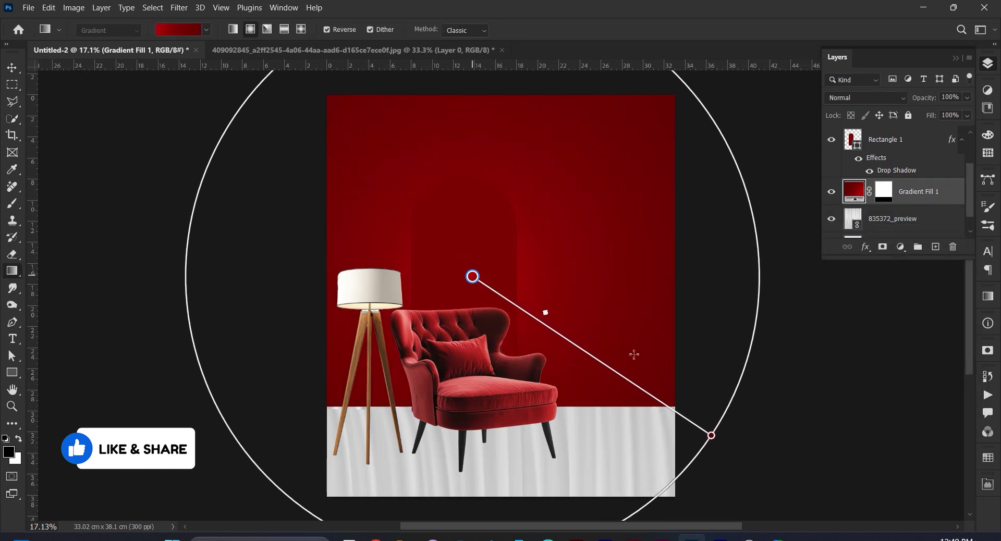
drag(712, 436, 724, 440)
key(v)
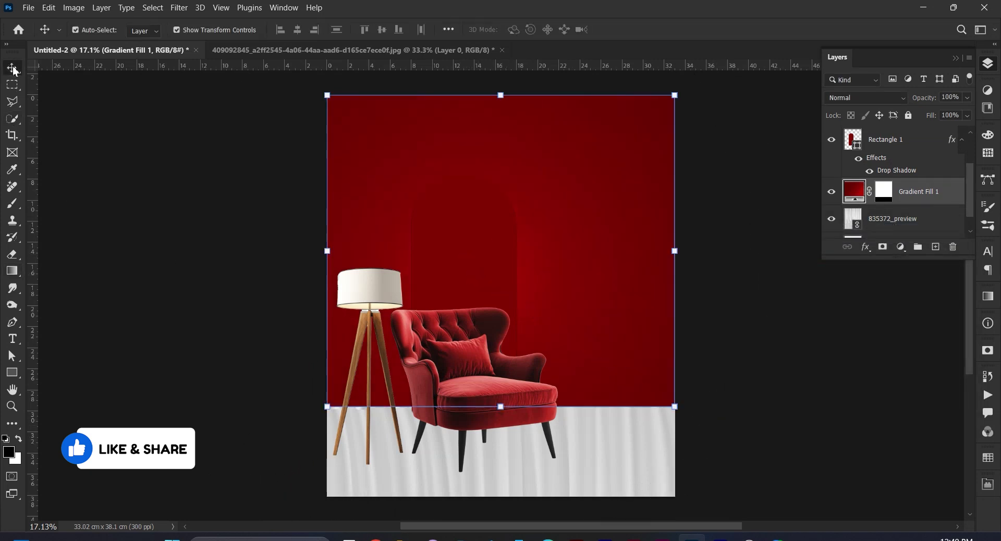
click(271, 358)
Make a rectangular selection over the full-width floor strip beneath the red wall.
scroll(271, 358, down, 3)
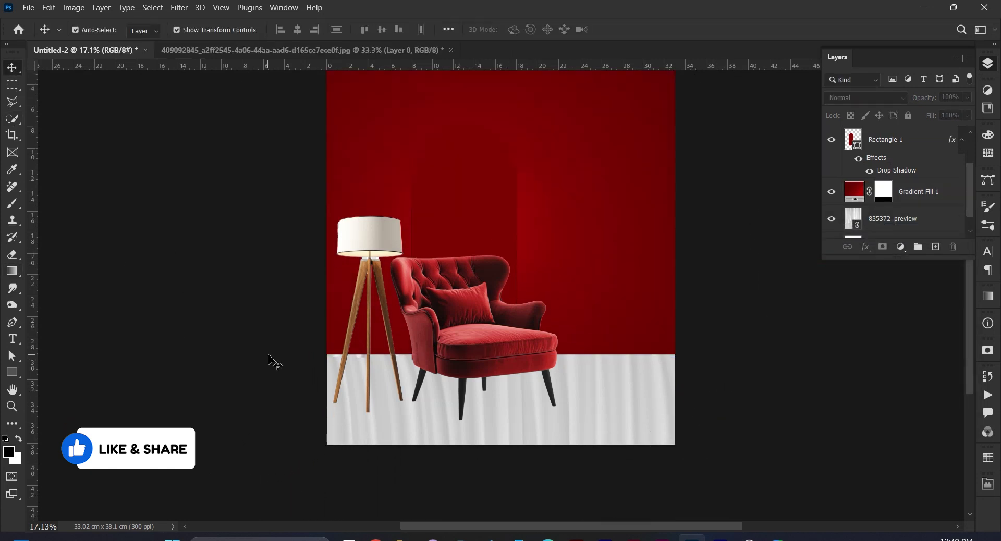
click(12, 84)
drag(325, 322, 674, 427)
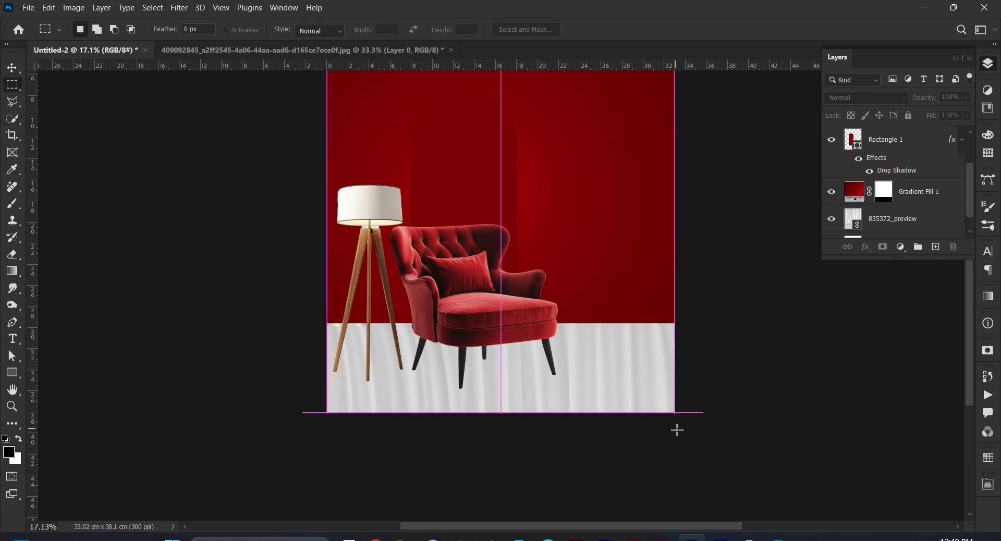
key(ctrl+semicolon)
Fill the floor selection with a linear gradient from the Basics black-to-transparent preset, darkest at the wall edge.
click(12, 271)
click(206, 30)
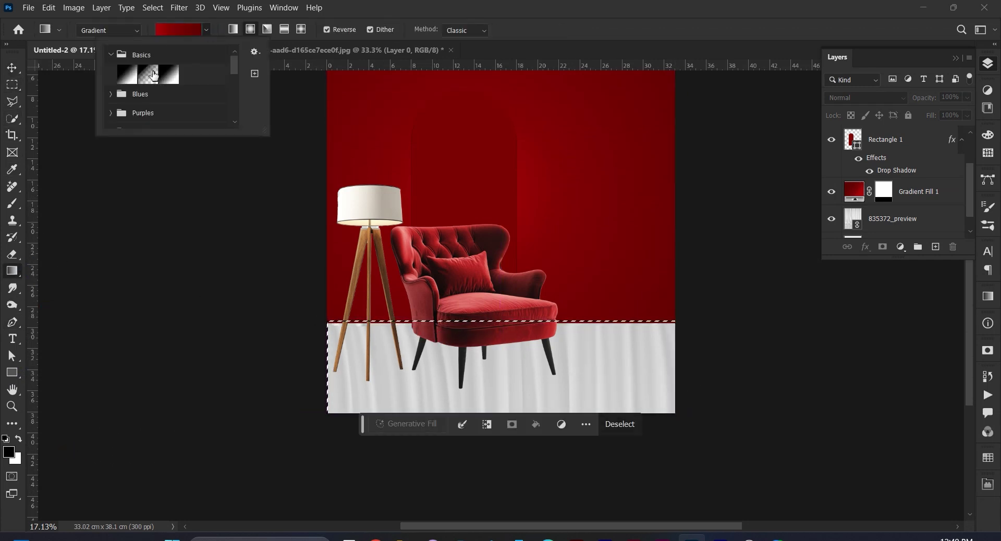
click(150, 75)
drag(468, 289, 493, 416)
drag(503, 485, 507, 277)
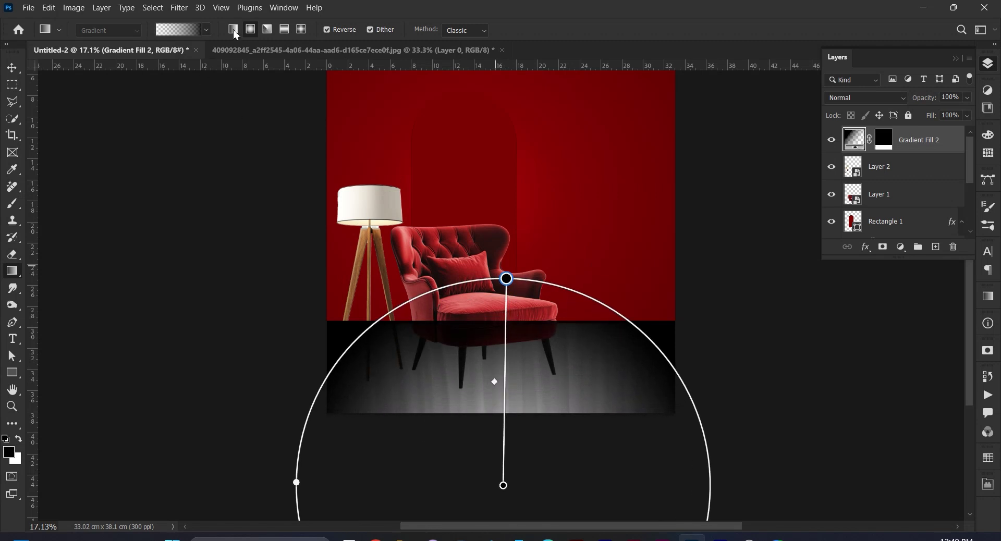
click(233, 29)
mouse_move(444, 447)
mouse_down()
mouse_move(440, 261)
mouse_move(453, 250)
mouse_move(444, 237)
mouse_up()
Reorder the Gradient Fill 2 layer to sit below Gradient Fill 1 and above 835372_preview.
drag(942, 134, 943, 207)
scroll(942, 187, down, 2)
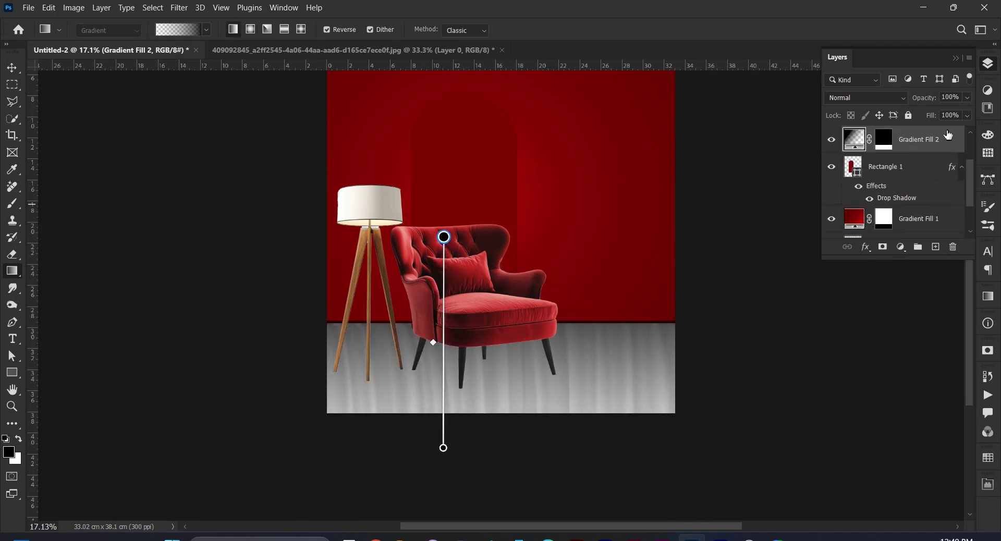
drag(947, 134, 938, 202)
scroll(946, 172, down, 2)
drag(948, 138, 945, 182)
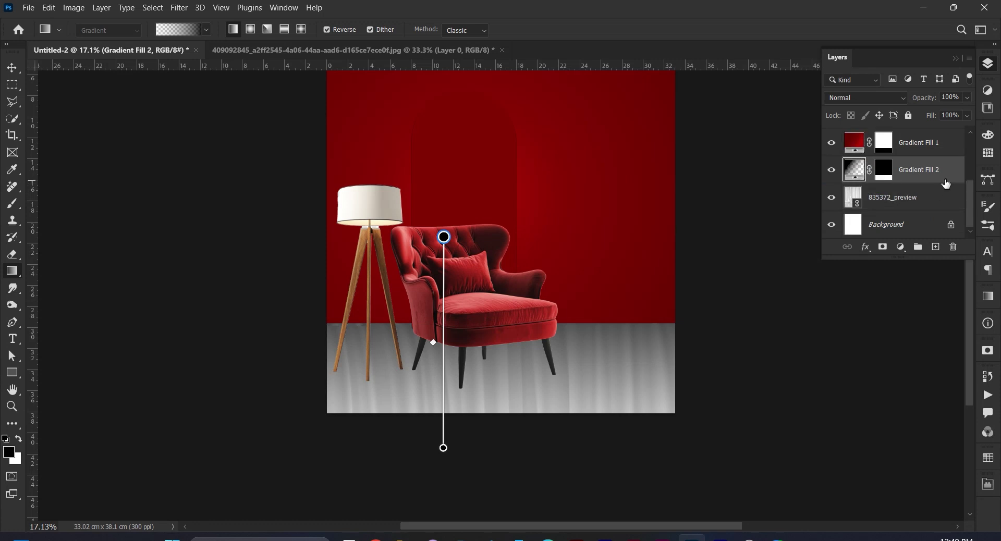
Move the dark end of the floor gradient slightly higher and finish editing it.
drag(444, 237, 447, 218)
click(12, 68)
click(326, 417)
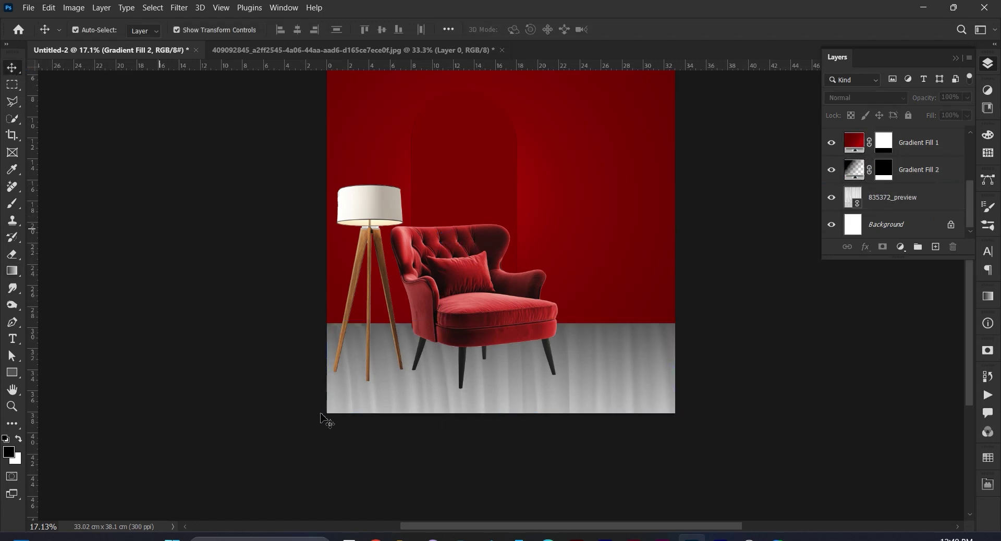
Paint a soft black dab on a new layer at the lamp's middle foot, using a 900 px brush.
scroll(375, 415, up, 3)
scroll(378, 376, up, 3)
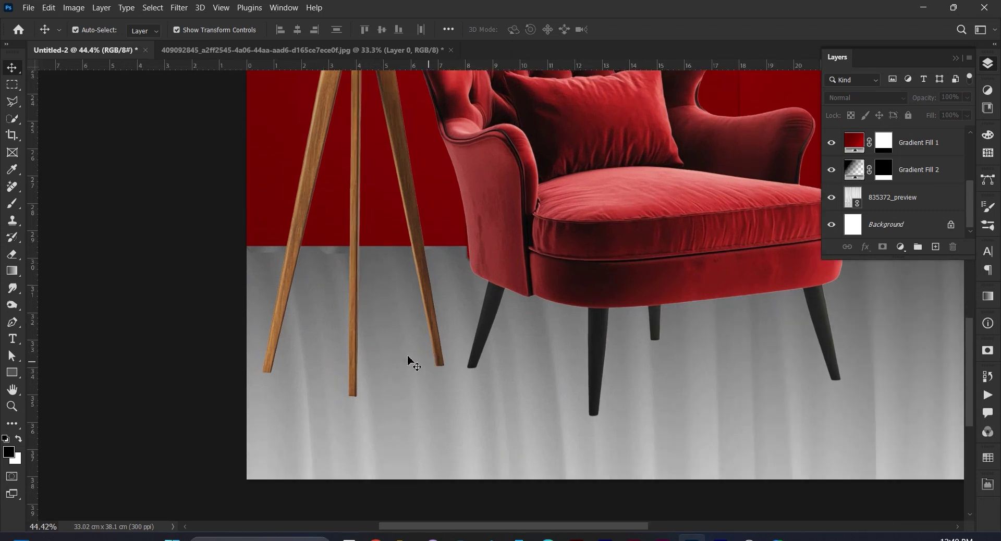
key(b)
click(89, 31)
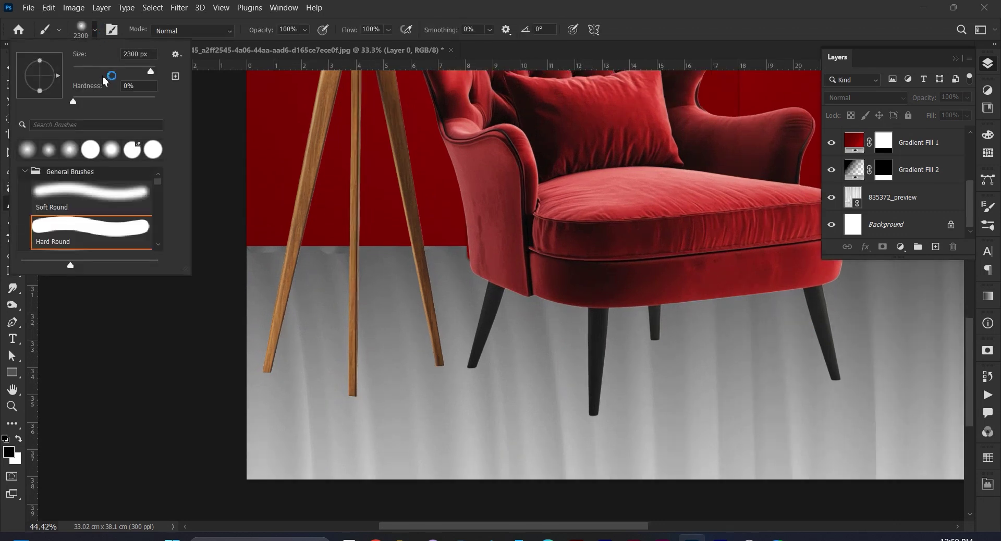
mouse_move(109, 72)
mouse_down()
mouse_move(122, 73)
mouse_move(109, 76)
mouse_up()
click(351, 395)
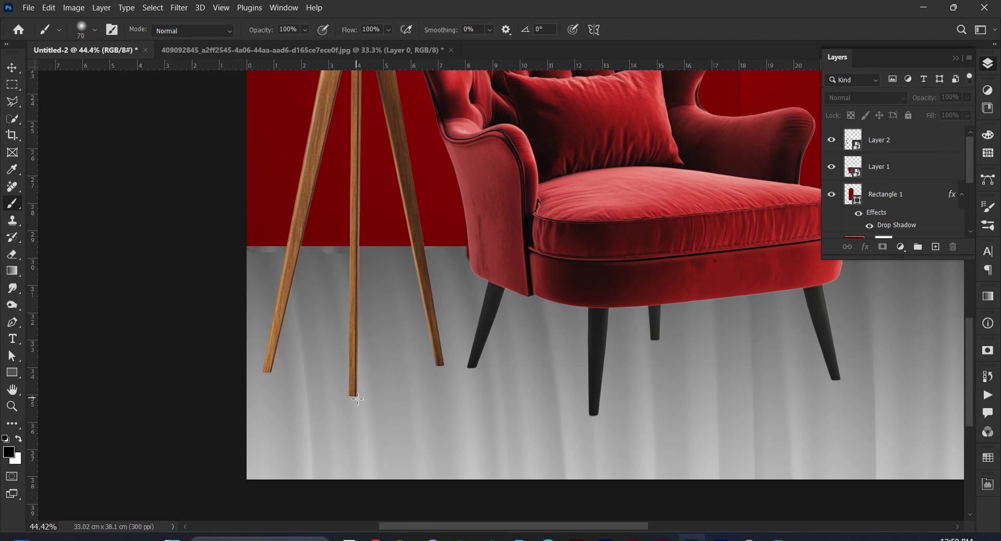
key(ctrl+shift+alt+n)
click(352, 394)
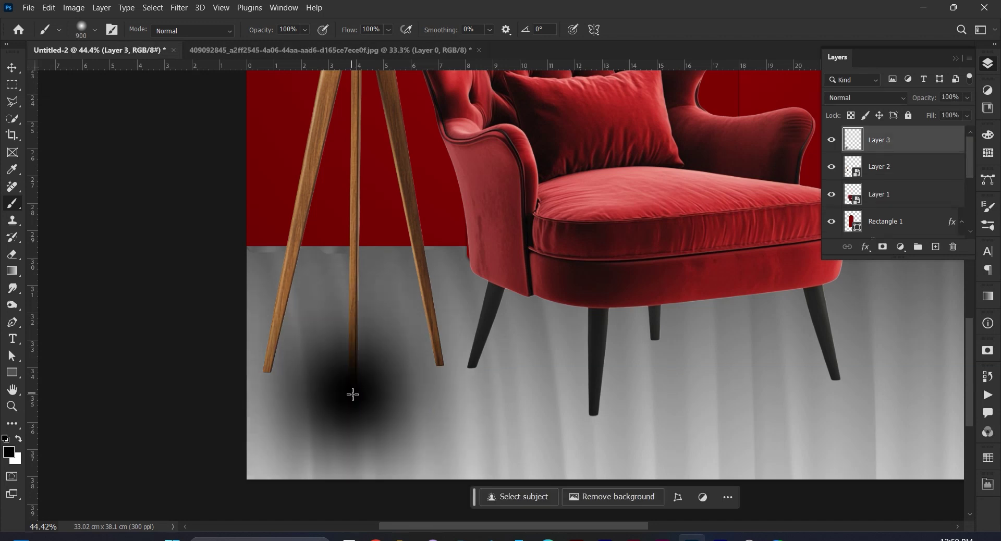
Scale and flatten the black dab into a small ellipse under the foot of the lamp's middle leg.
click(13, 68)
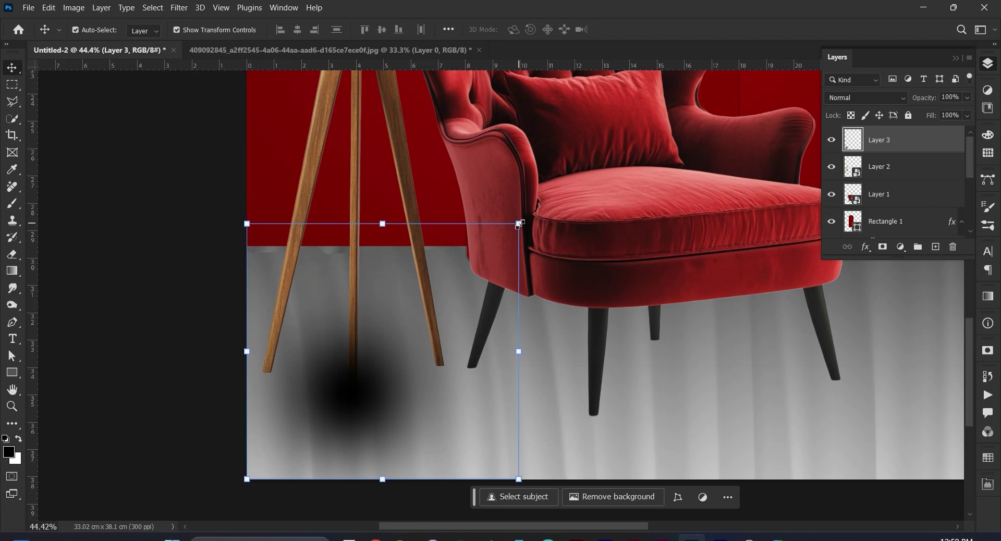
drag(519, 224, 448, 290)
drag(388, 381, 371, 402)
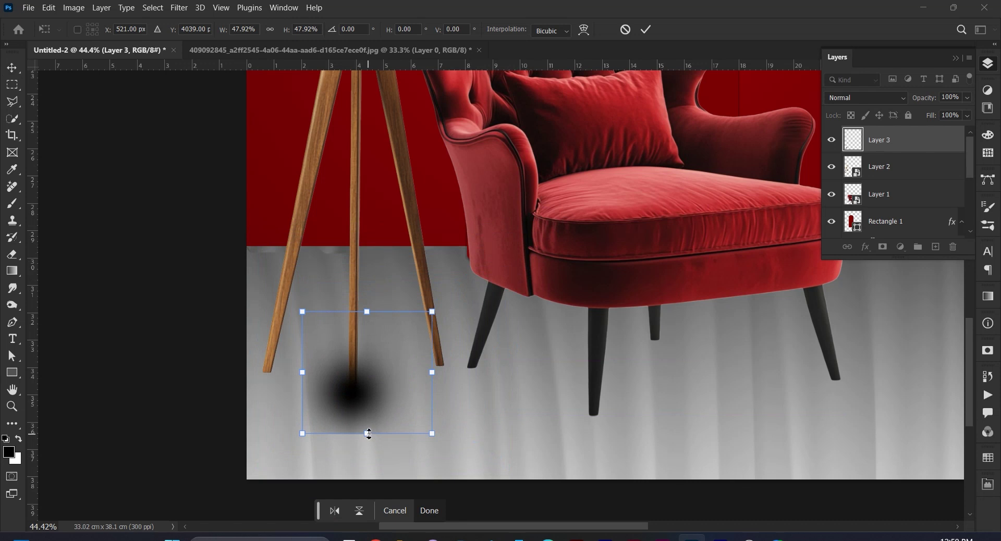
drag(369, 433, 369, 403)
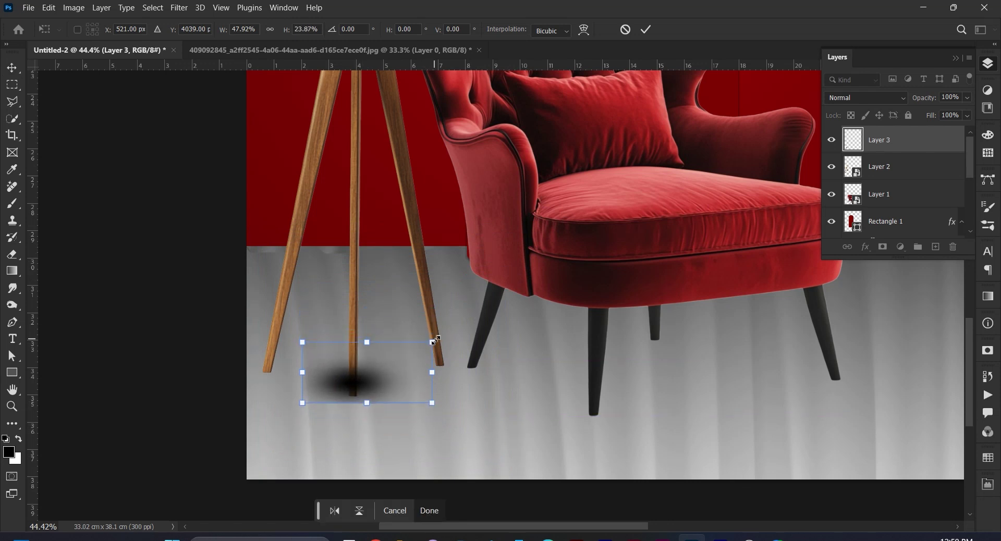
drag(432, 342, 384, 404)
Set the foot shadow's opacity to 48% and place Layer 3 between Rectangle 1 and Gradient Fill 1.
drag(921, 102, 909, 102)
drag(907, 139, 926, 206)
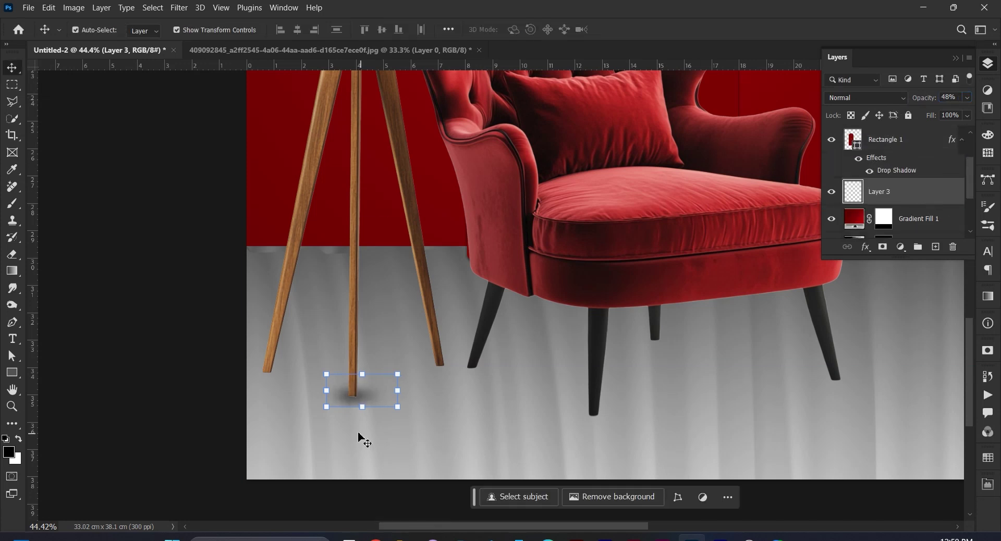
Duplicate the foot shadow twice and place the copies under the lamp's two outer legs.
drag(355, 399, 333, 387)
key(ctrl+z)
drag(439, 363, 272, 372)
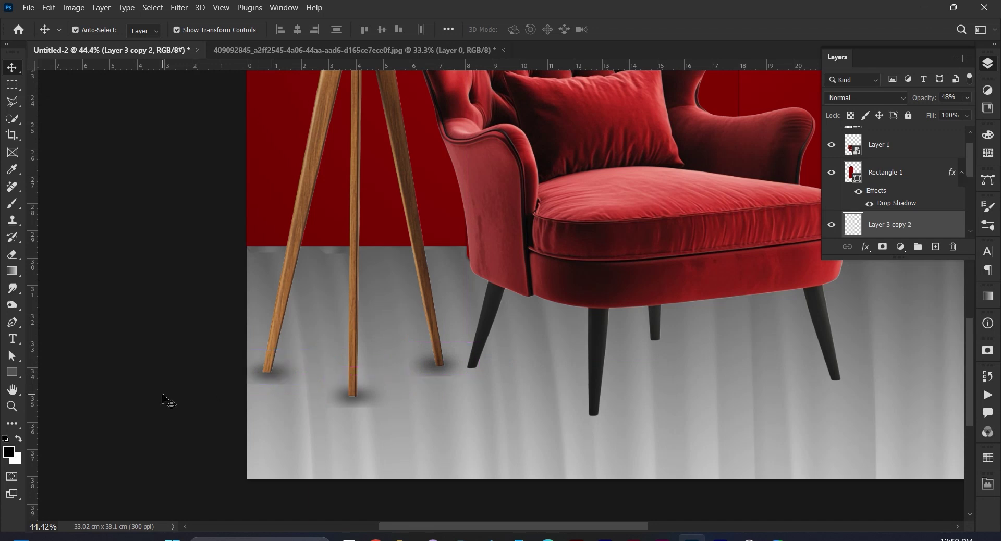
Lower the opacity of the lamp's foot shadows, using 23% for the middle leg and 24% for the left leg.
mouse_move(927, 99)
mouse_down()
mouse_move(915, 101)
mouse_move(922, 103)
mouse_up()
click(384, 408)
click(433, 371)
click(360, 398)
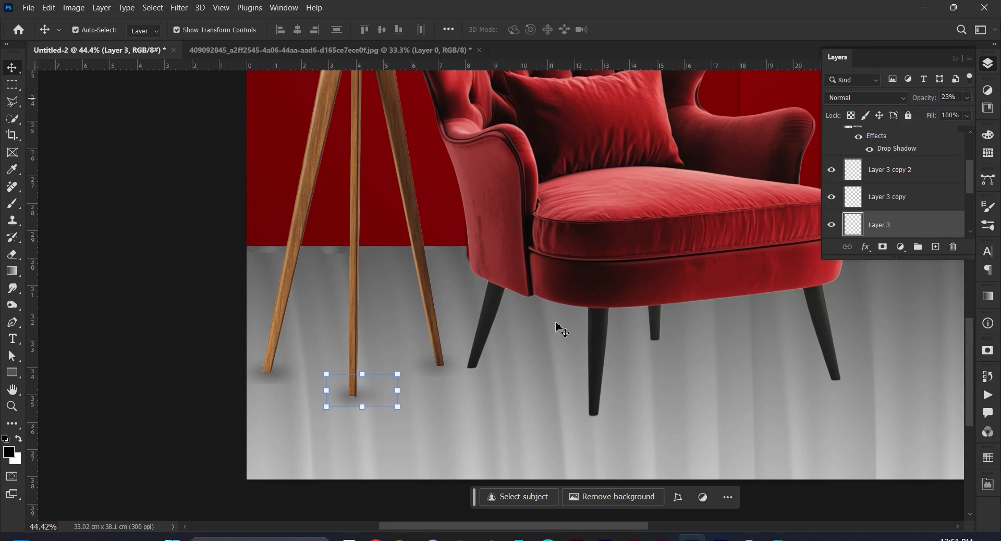
click(275, 381)
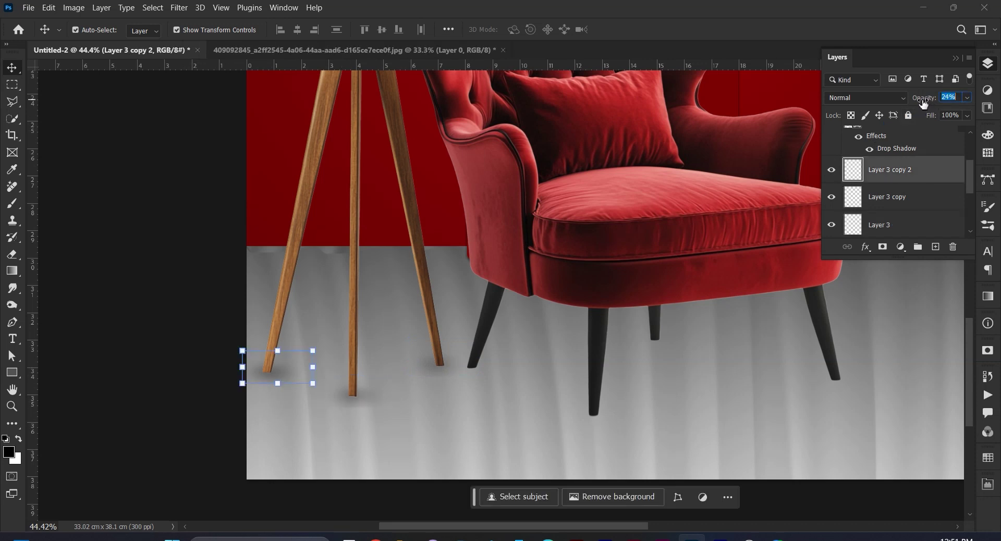
Add white Arial text inside the arch reading "Every Store" with "with up to" on a second line.
scroll(134, 380, down, 5)
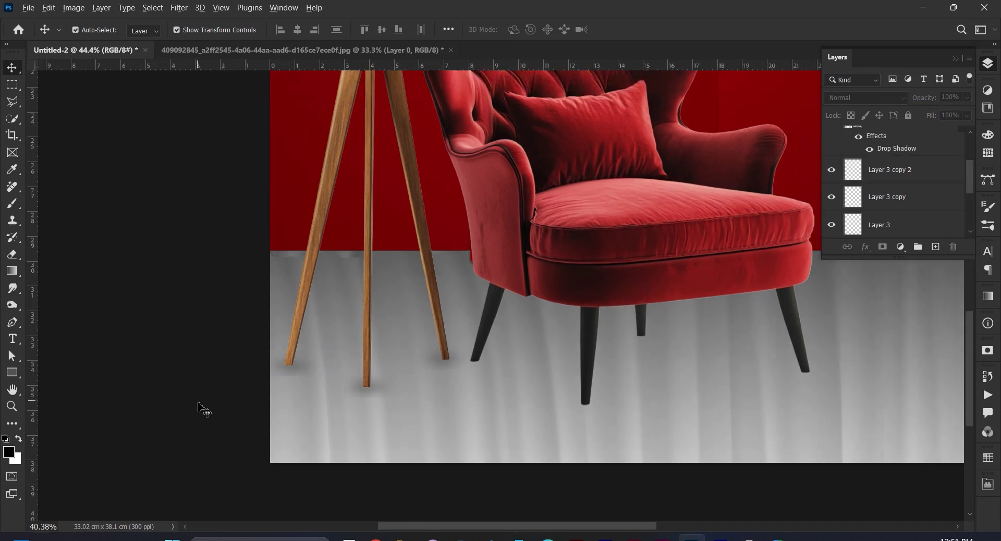
drag(569, 327, 470, 462)
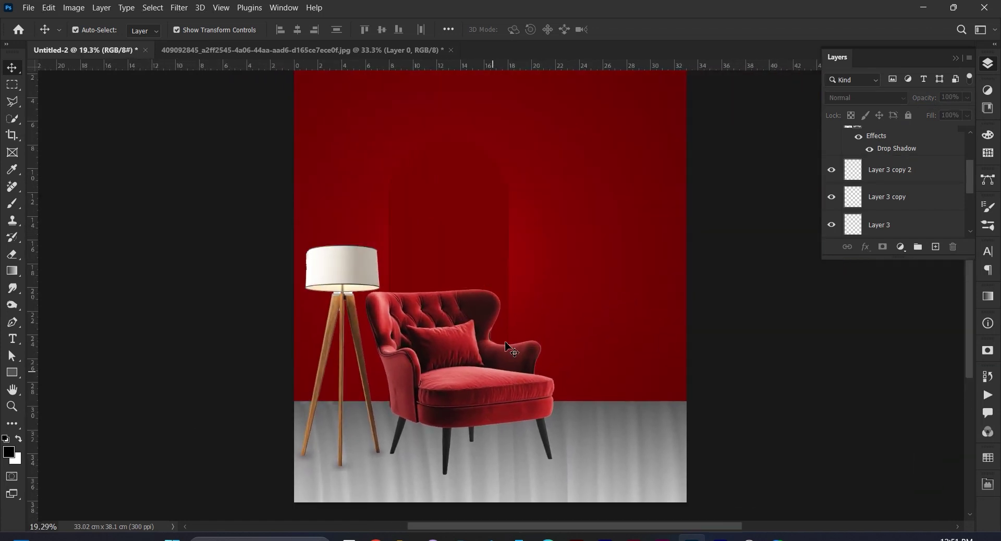
scroll(492, 327, up, 1)
scroll(551, 311, up, 3)
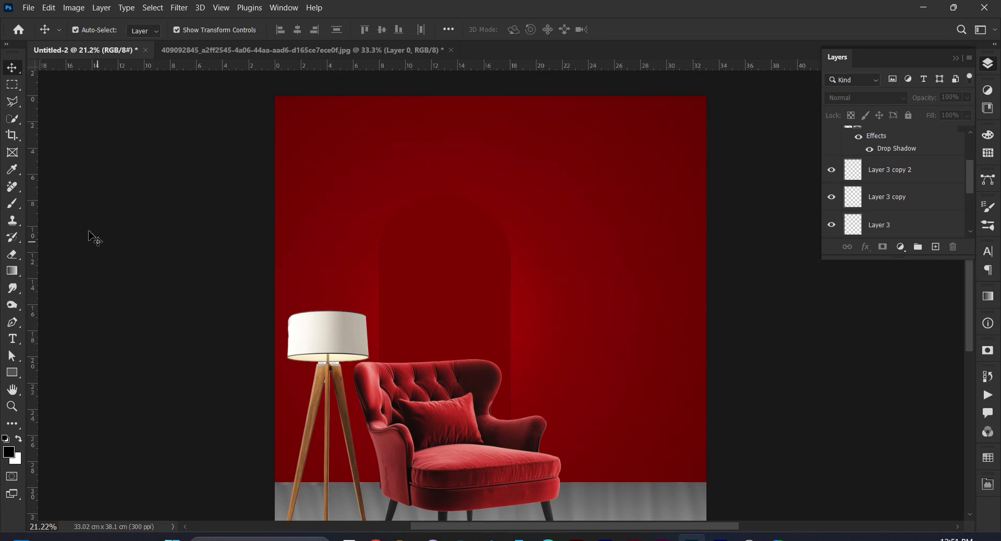
click(14, 341)
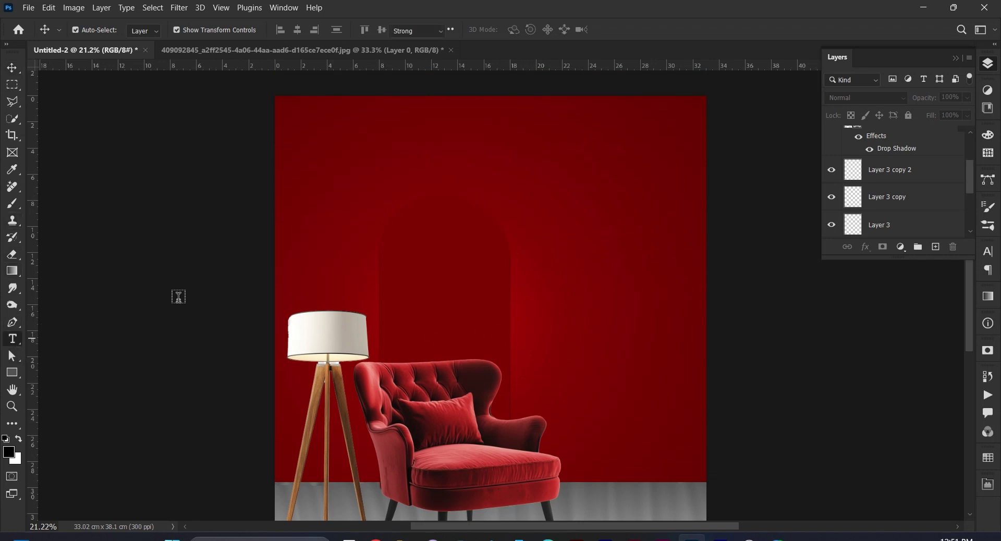
scroll(415, 255, up, 5)
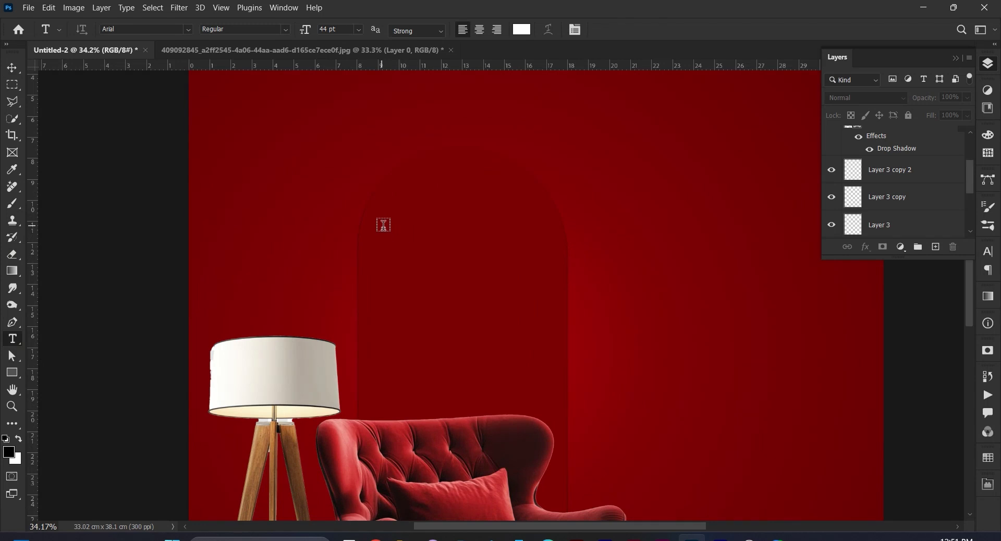
click(382, 226)
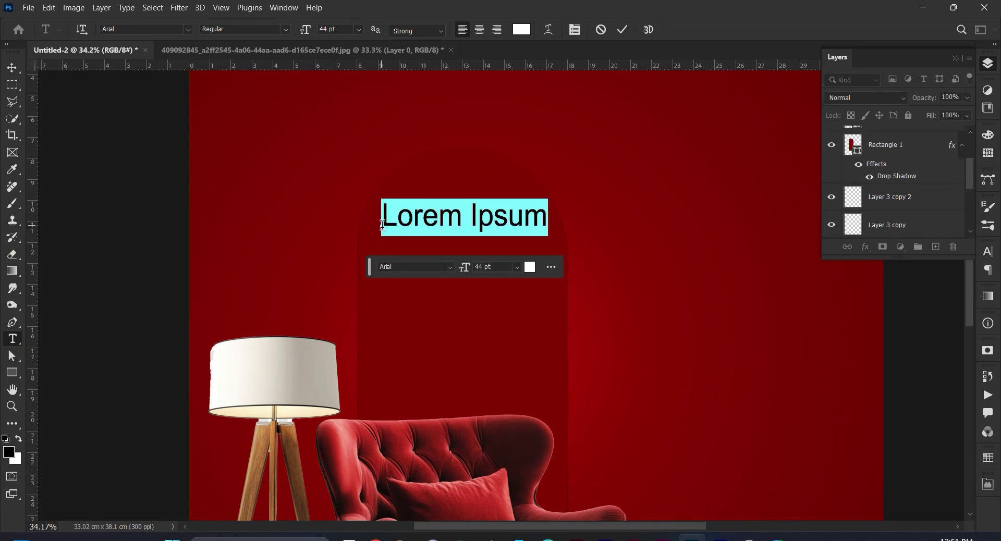
text(Every Store)
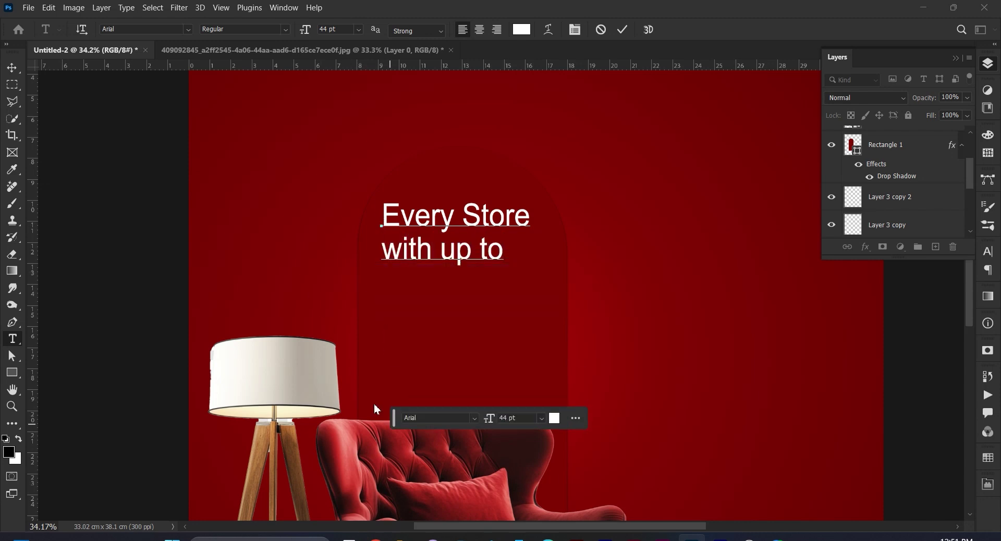
click(12, 68)
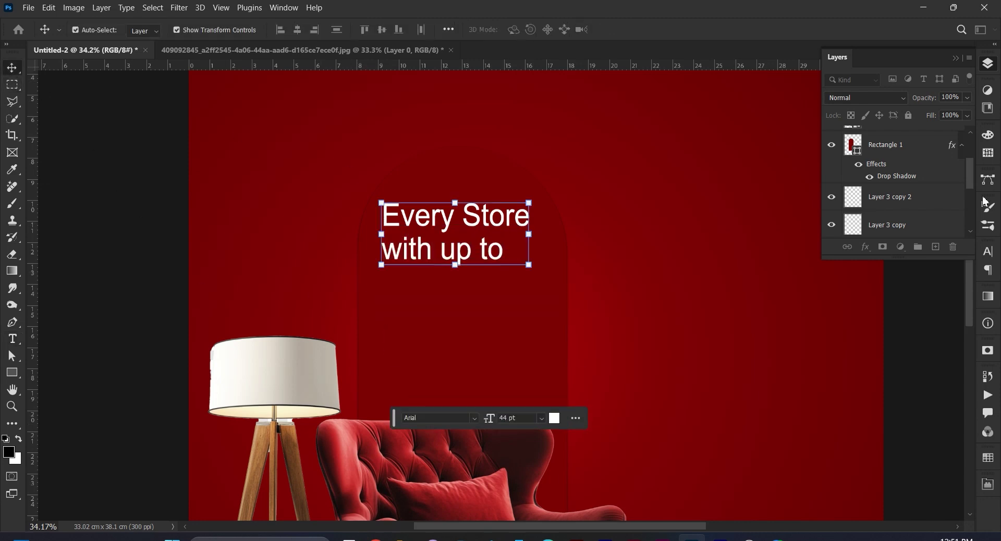
Set the arch text's font size to 29 pt and its leading to 29 pt.
click(985, 460)
drag(805, 406, 794, 406)
drag(875, 412, 866, 403)
drag(806, 406, 801, 405)
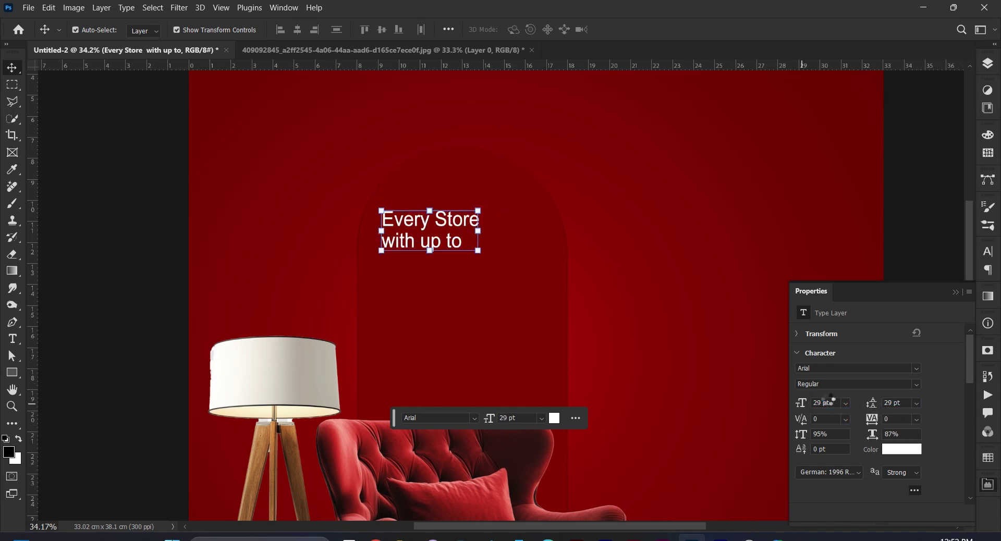
Reduce the arch text to 25 pt with 27 pt leading and shift it slightly upward.
drag(874, 406, 801, 409)
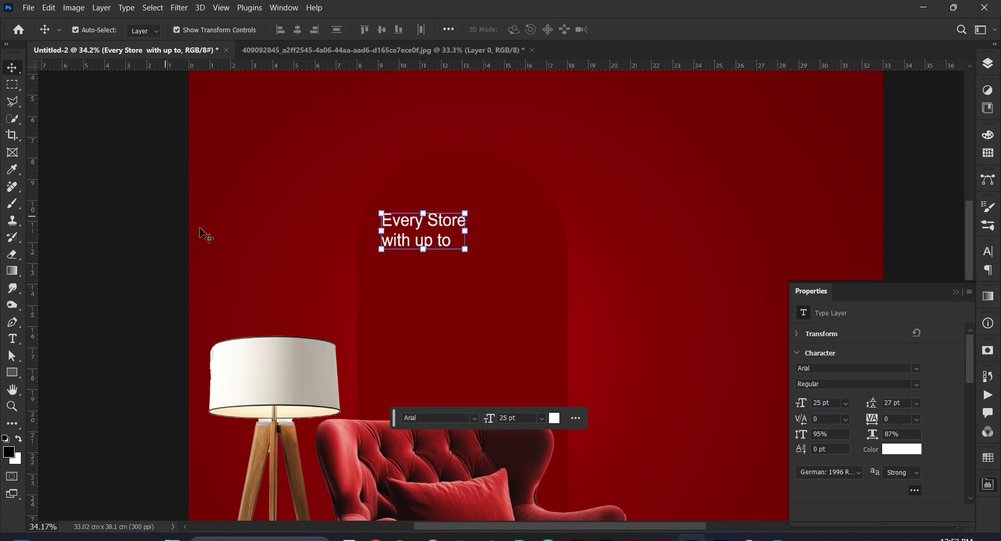
scroll(424, 219, up, 5)
drag(413, 229, 409, 203)
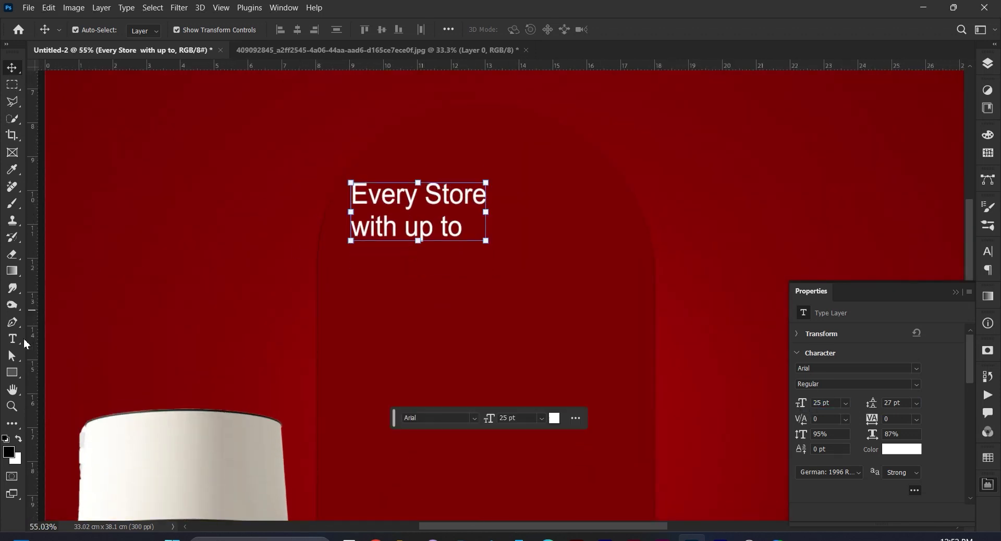
Add the text "30" in Arial Bold, enlarge it to about 89.5 pt, and place it directly beneath "with up to".
click(14, 340)
click(377, 288)
text(30)
click(12, 67)
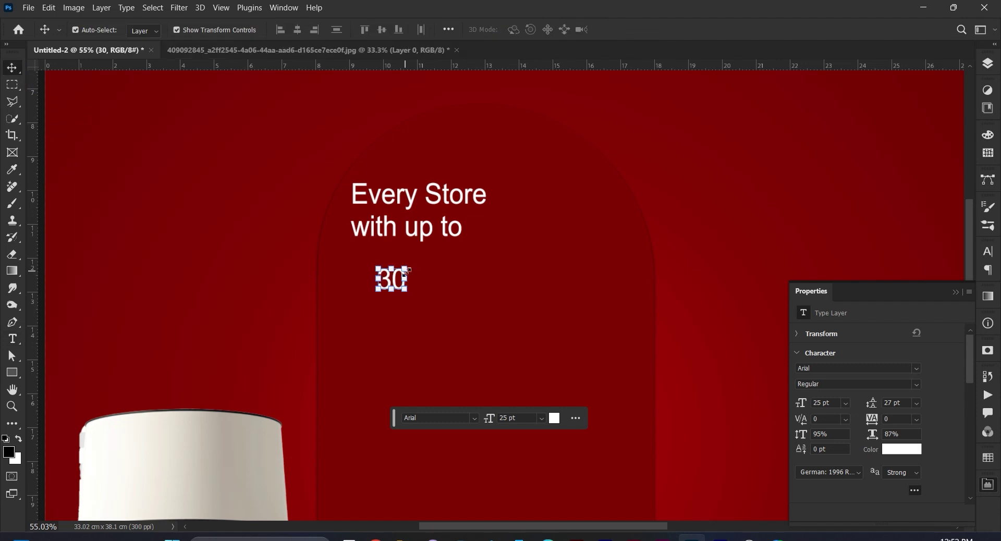
drag(427, 257, 452, 211)
drag(391, 352, 391, 340)
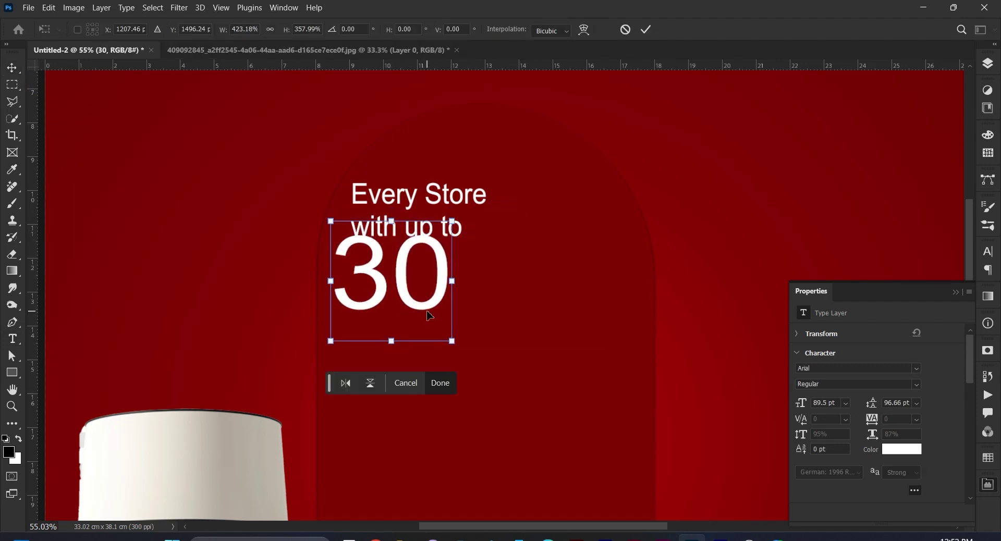
drag(426, 306, 453, 321)
click(916, 384)
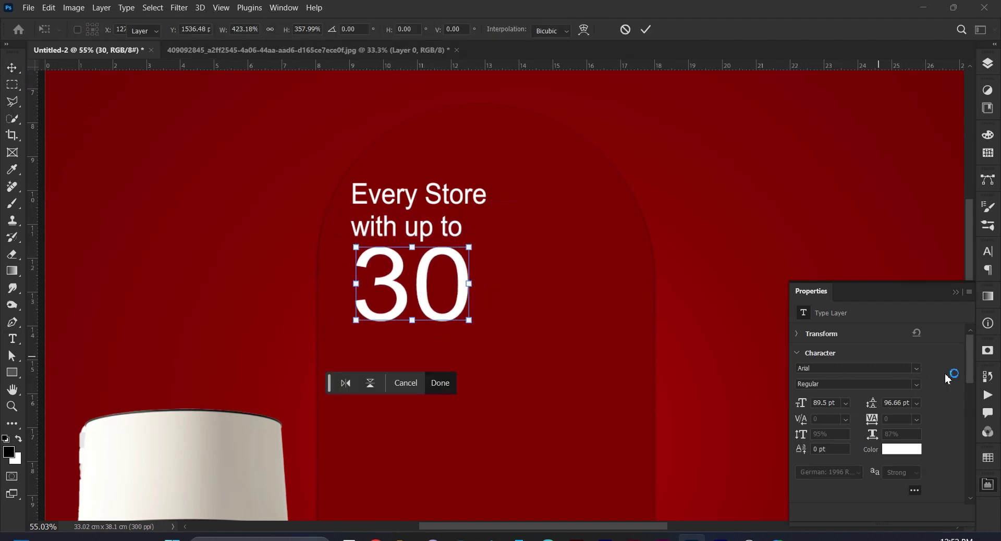
click(886, 420)
Add a separate bold "%" sign, scale it to about 43 pt, and place it beside the upper part of the "30".
key(t)
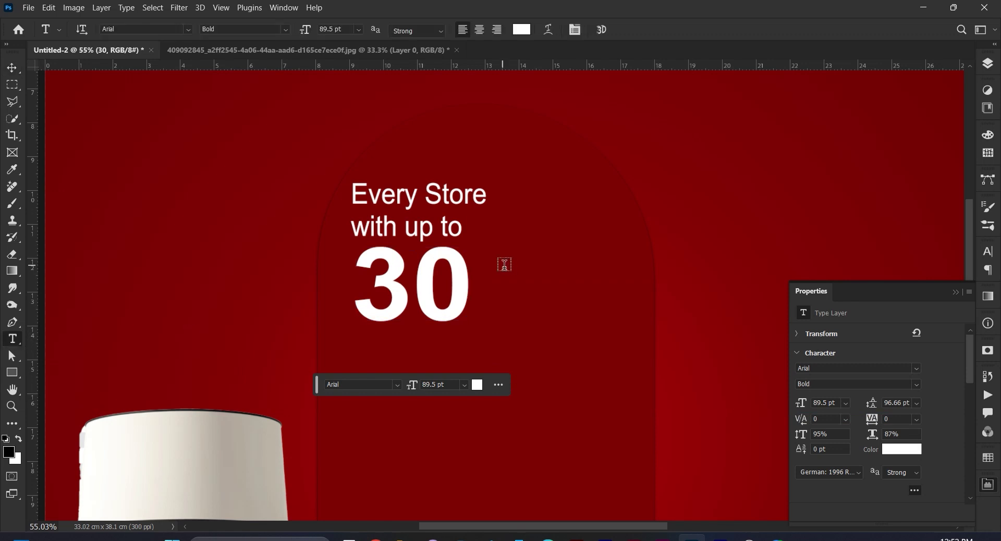
click(502, 263)
text(%)
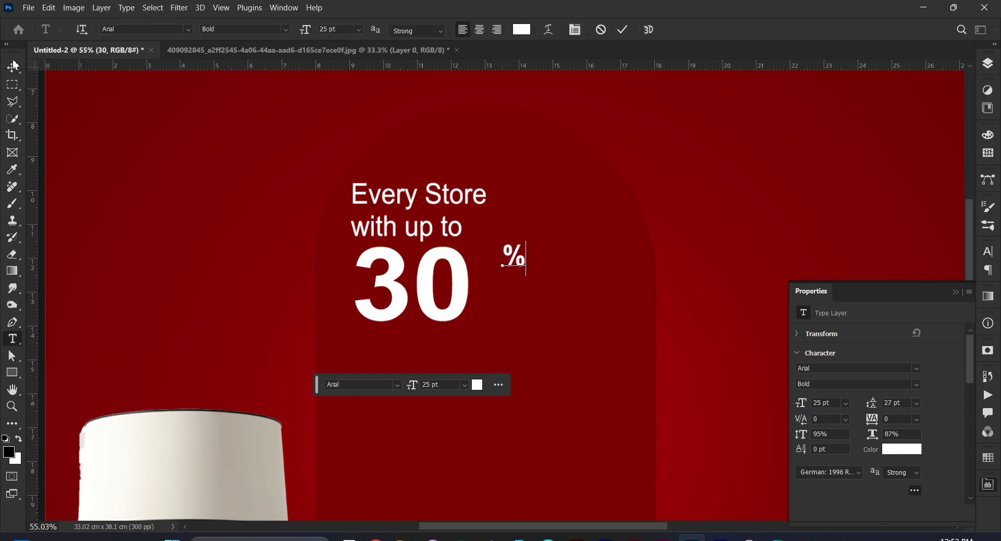
key(ctrl+Return)
key(v)
drag(527, 242, 569, 200)
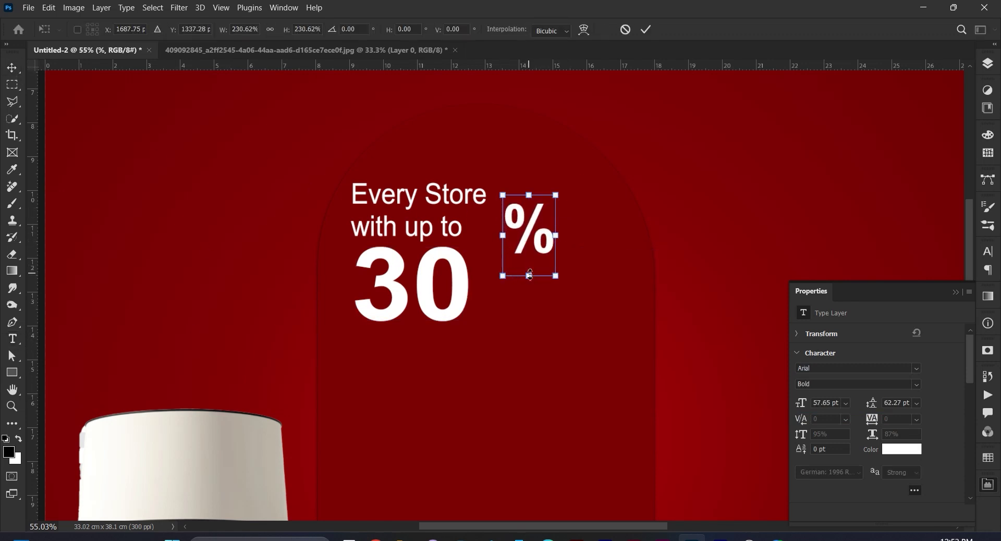
click(577, 304)
drag(527, 230, 494, 264)
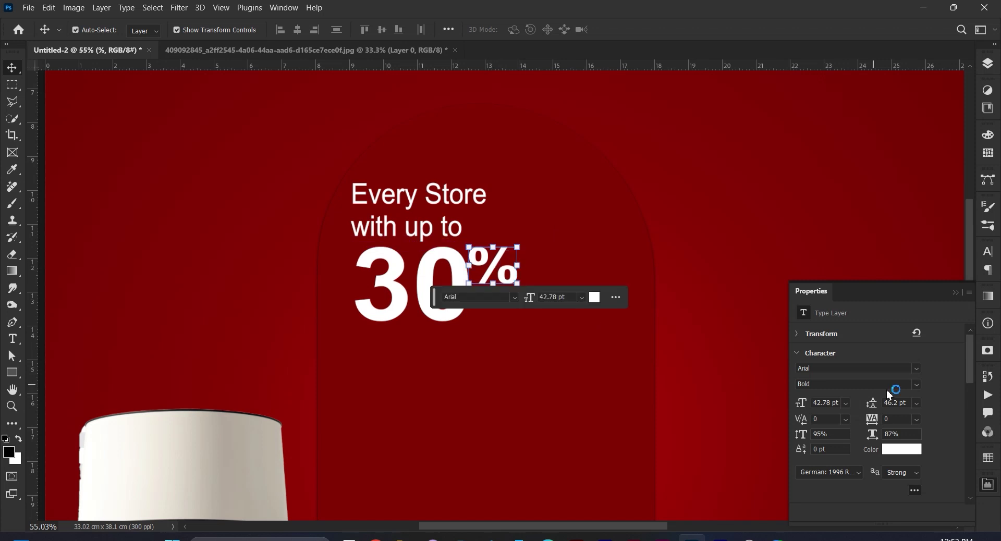
Add the bold text "OFF" and move it beneath the percent sign, beside the lower part of the "30".
key(t)
click(470, 311)
click(514, 378)
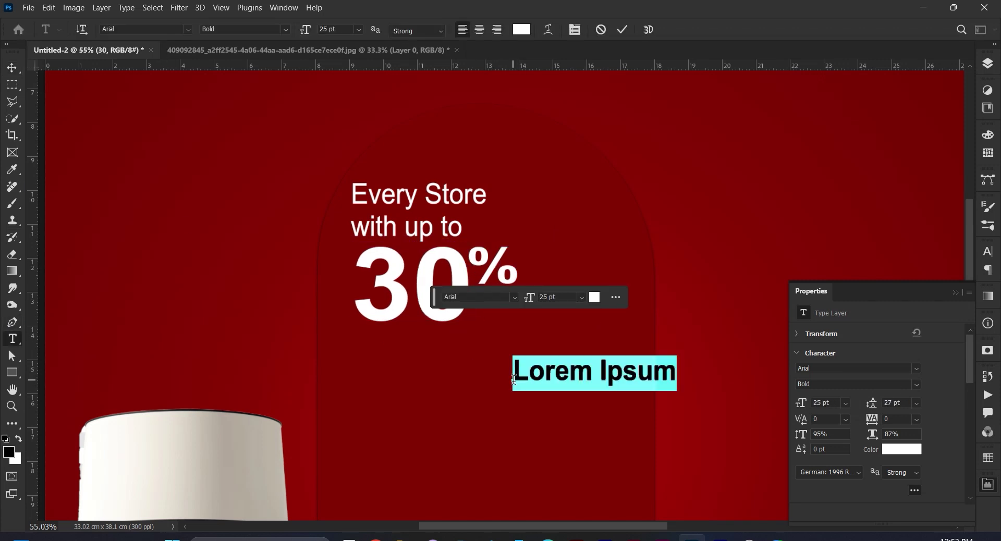
text(OFF)
key(ctrl+Return)
key(v)
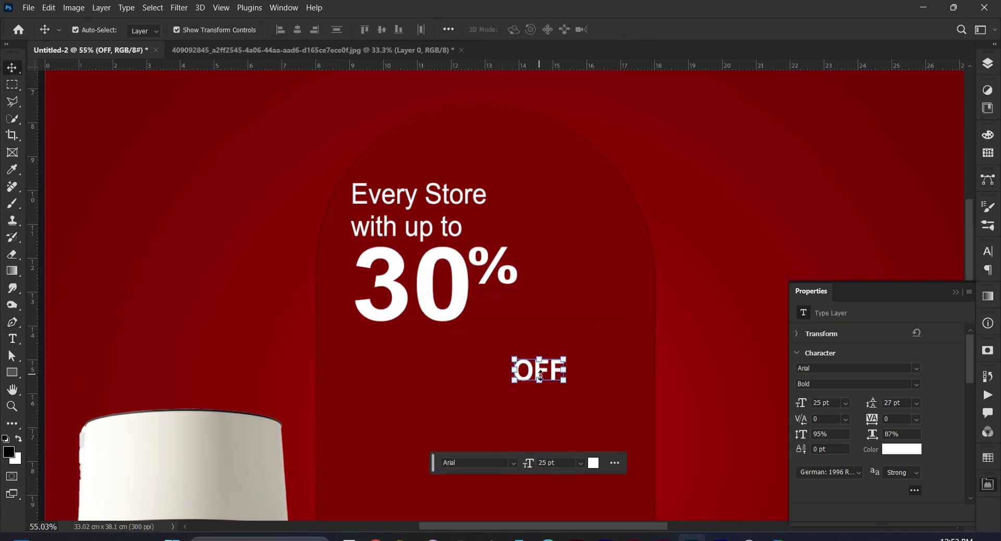
drag(538, 376, 499, 314)
Set the "OFF" text's font size to 23 pt and nudge it upward closer to the percent sign.
drag(799, 404, 795, 405)
key(Up)
key(Up)
key(Up)
key(Up)
key(Up)
key(Up)
key(Up)
key(Up)
key(Up)
key(Up)
key(Up)
key(Up)
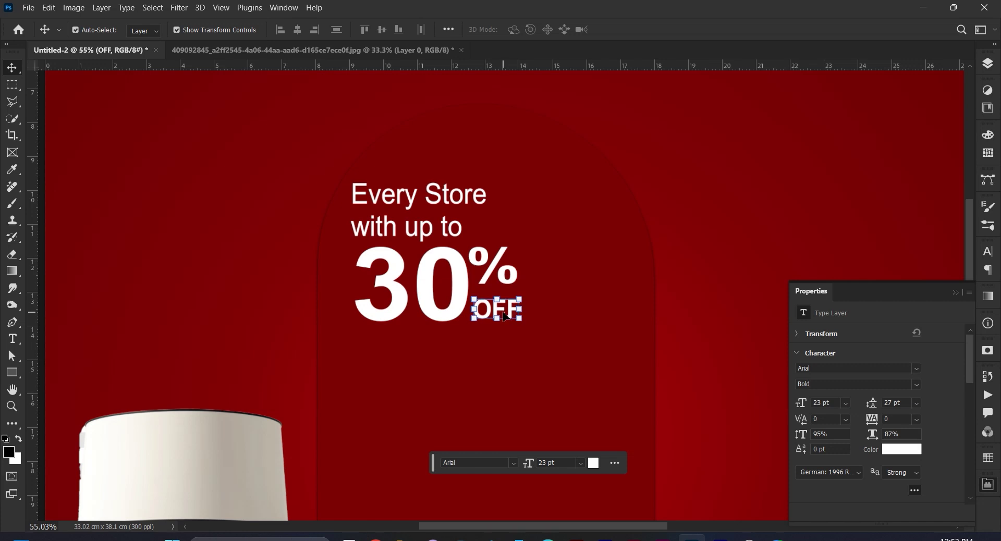
key(Up)
key(Up)
key(Up)
key(Up)
key(Up)
key(Up)
key(Up)
key(Up)
key(Up)
key(Up)
key(Up)
key(Up)
key(Up)
key(Up)
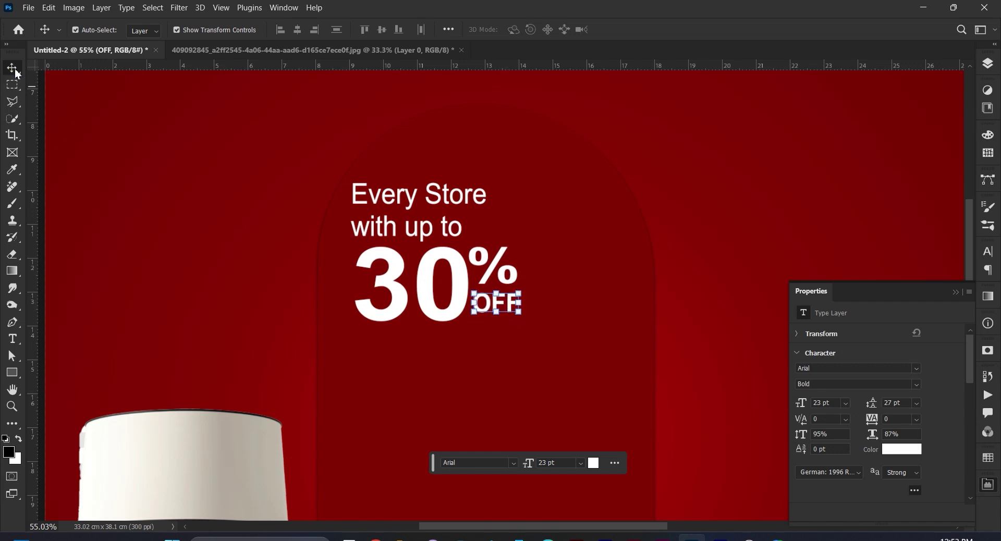
Scale the "30", "%" and "OFF" texts together to about 120% and align them just below "with up to".
shift+click(440, 315)
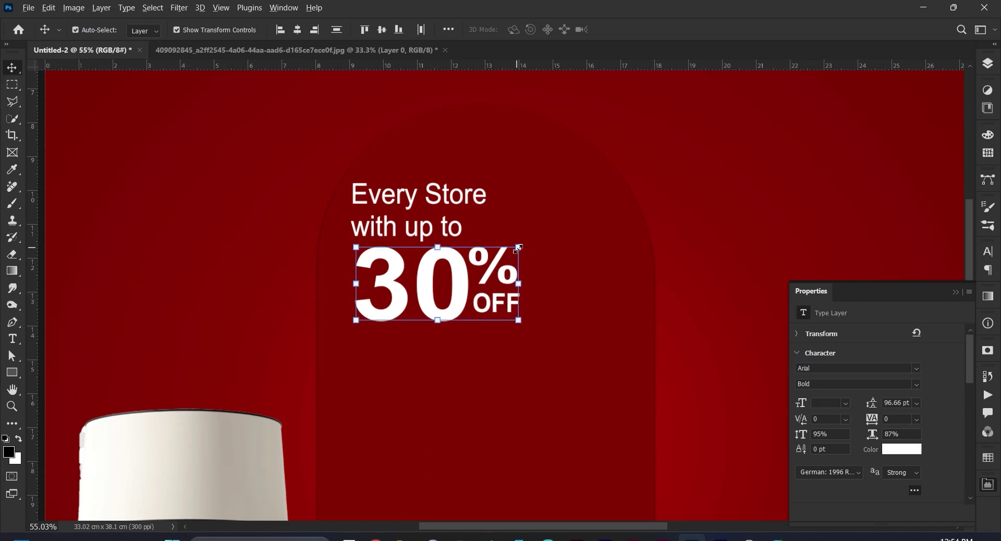
drag(518, 247, 536, 239)
drag(468, 304, 471, 306)
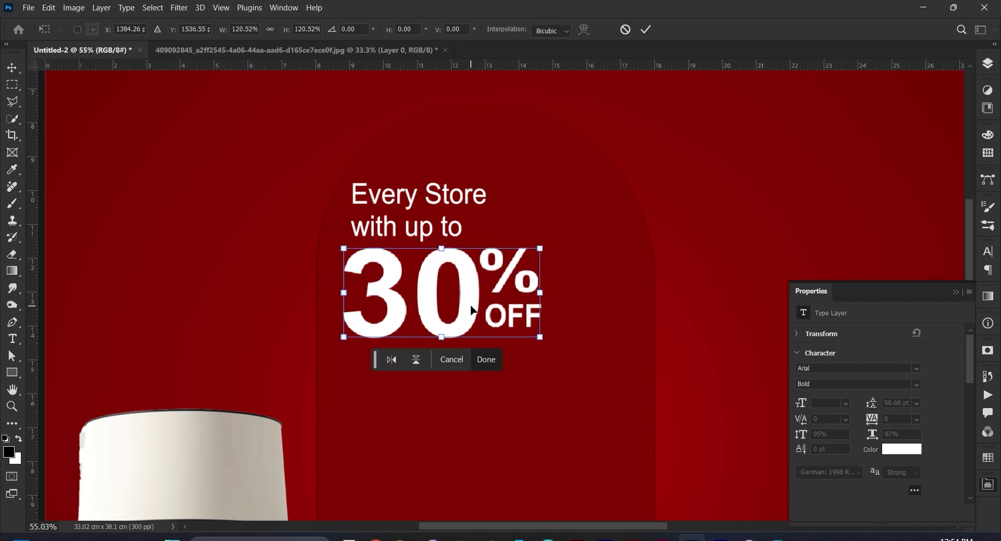
key(Up)
key(Up)
key(Return)
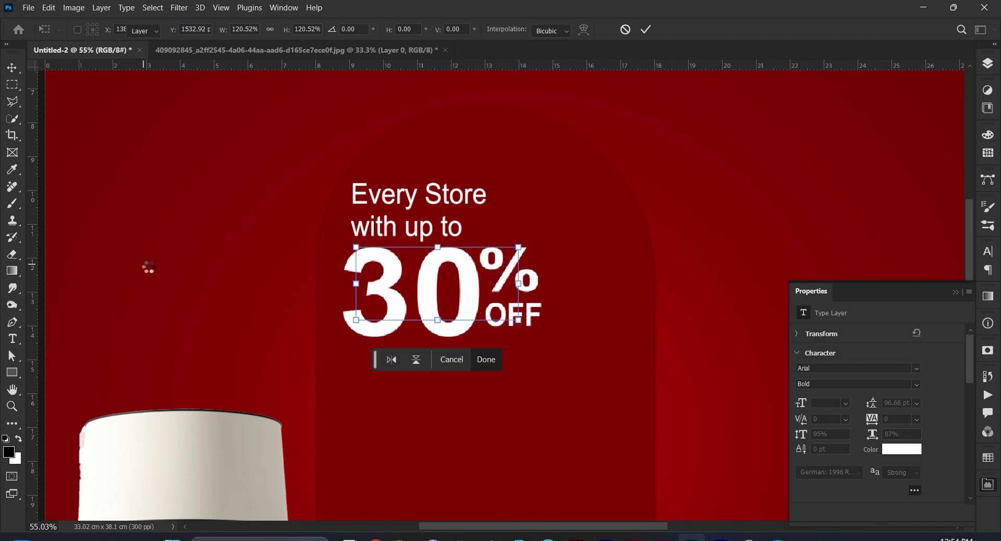
Draw a rectangle about 8.4 by 1.2 cm in the poster's upper-right corner and round its corners to 70.5 px.
scroll(656, 242, down, 2)
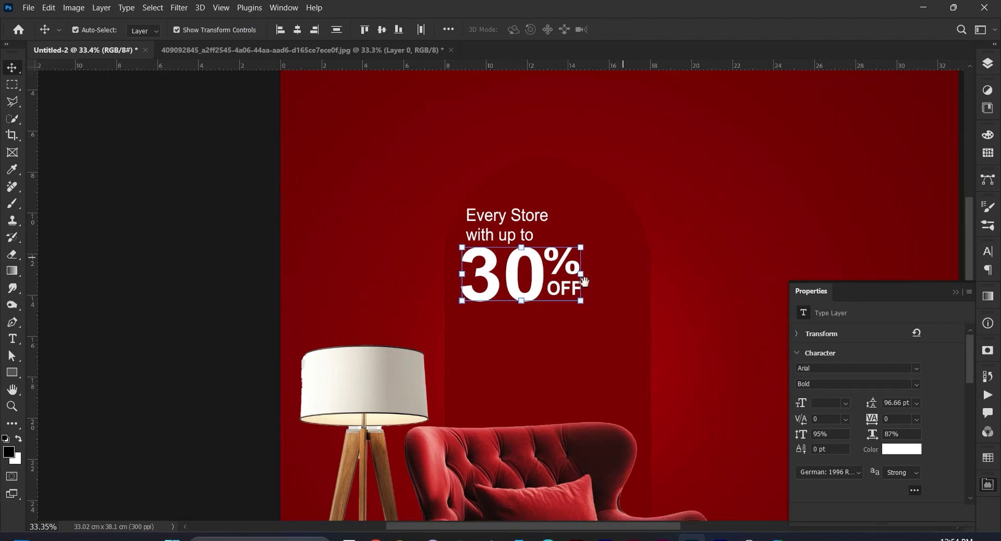
drag(657, 241, 450, 348)
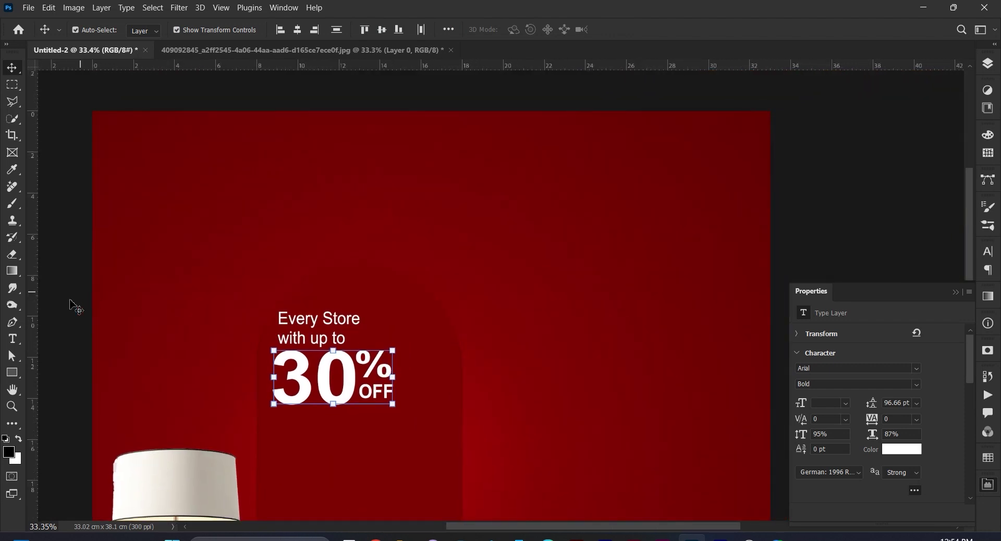
click(12, 374)
drag(570, 126, 743, 150)
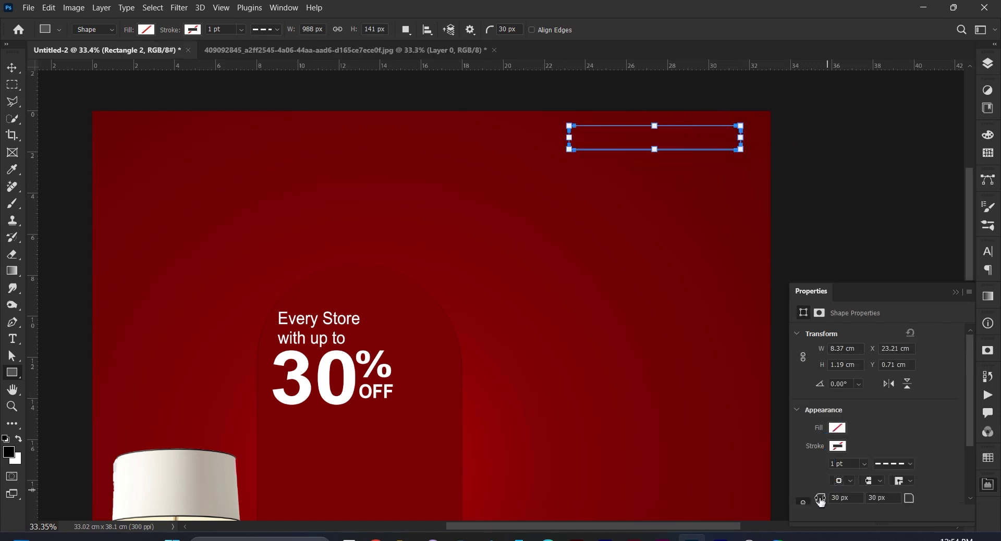
drag(820, 500, 935, 499)
click(12, 68)
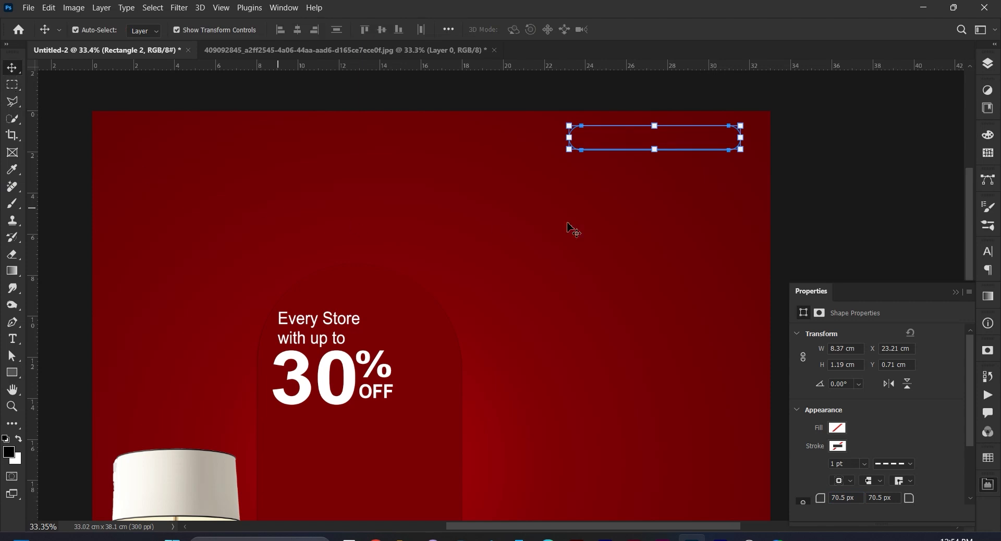
Give the rounded rectangle in the poster's corner a solid white stroke.
click(827, 206)
click(681, 139)
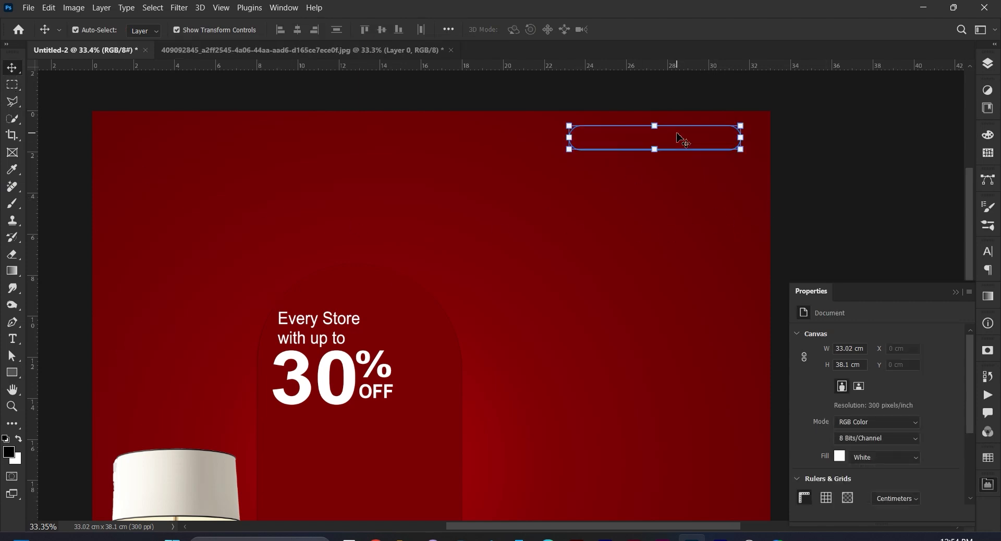
click(836, 447)
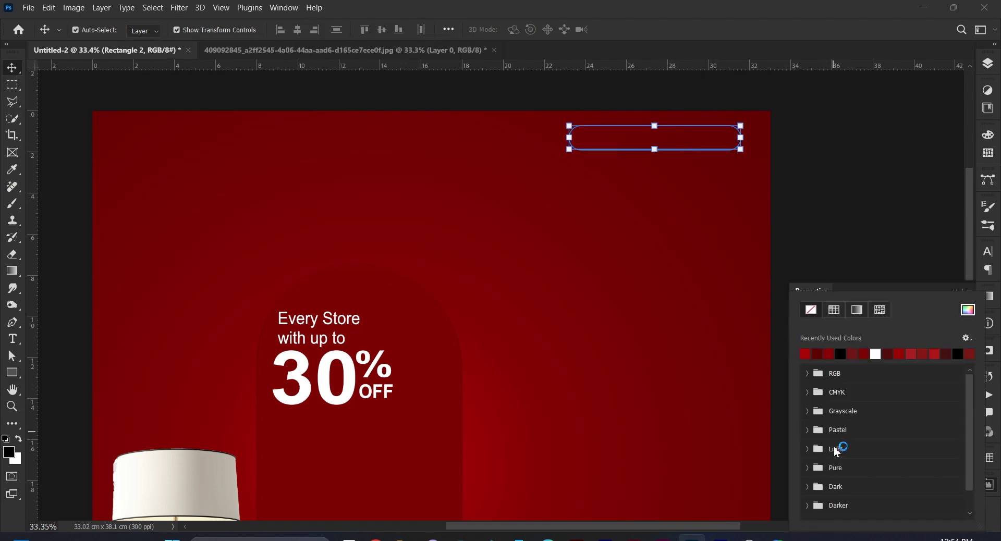
click(876, 355)
click(901, 293)
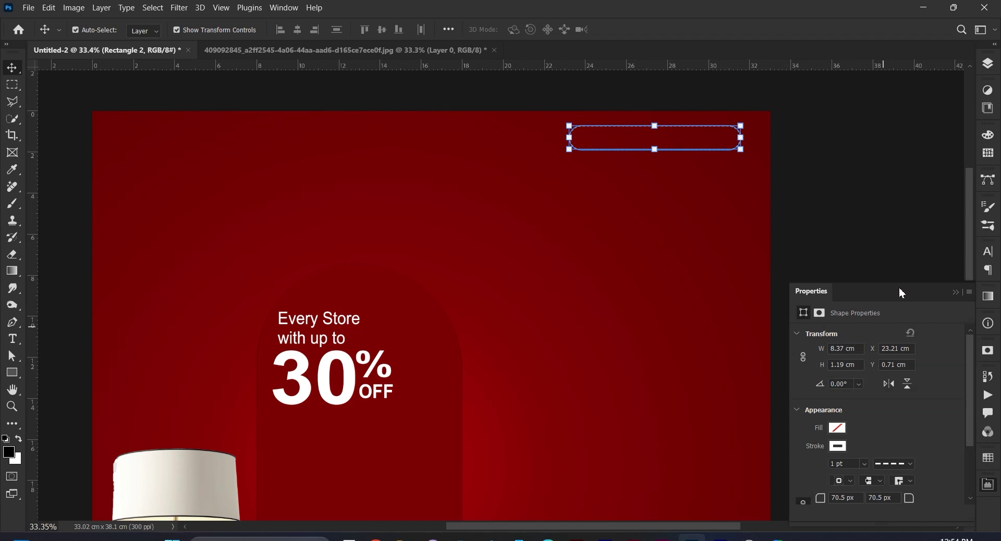
click(904, 464)
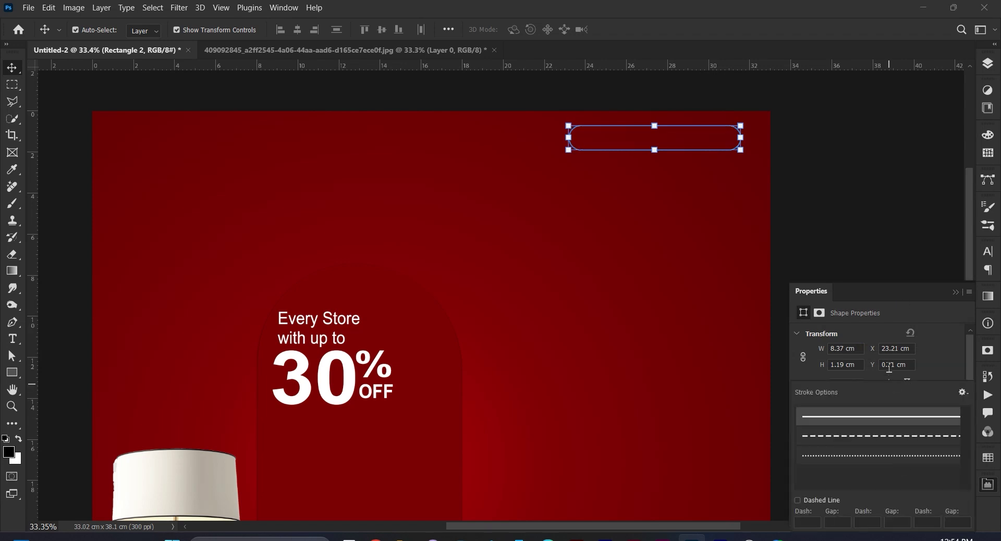
click(828, 226)
click(12, 338)
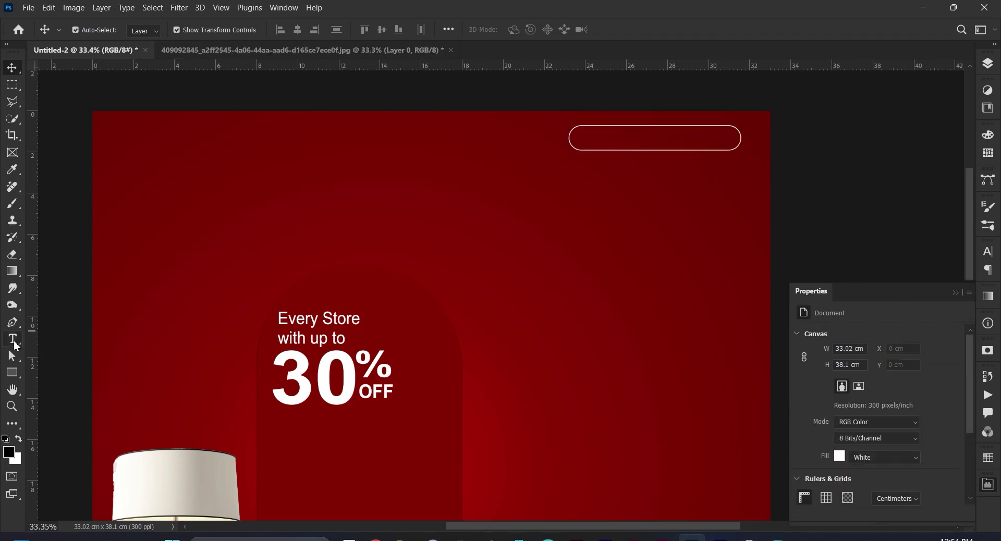
click(524, 212)
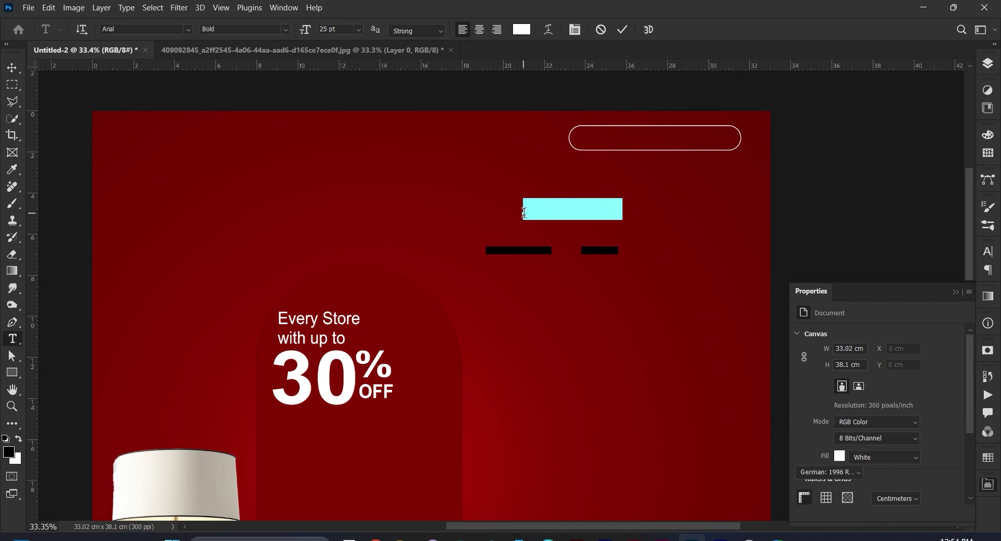
text(WW)
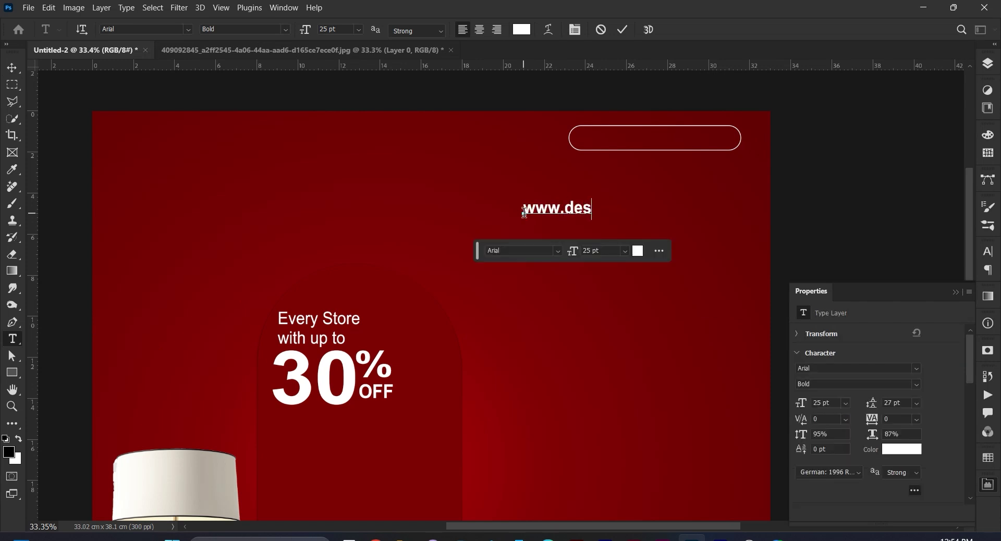
click(15, 73)
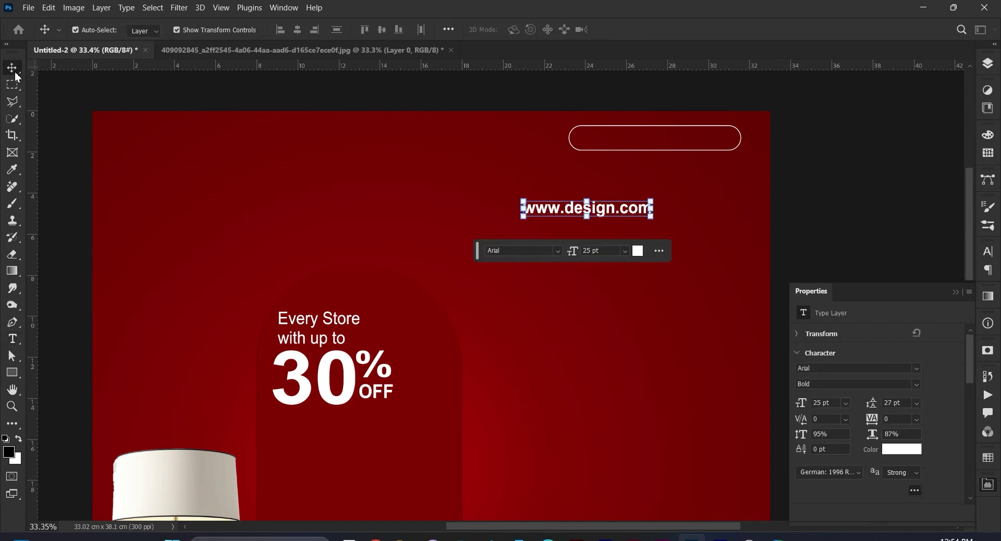
Format the web address as Regular, 20 pt with 240 tracking, and center it inside the rounded outline.
click(915, 385)
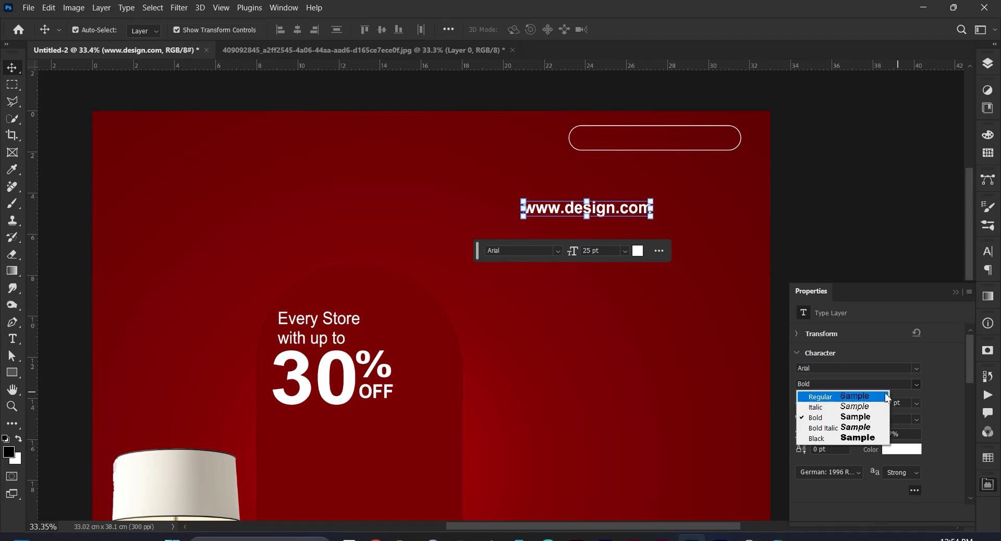
click(870, 394)
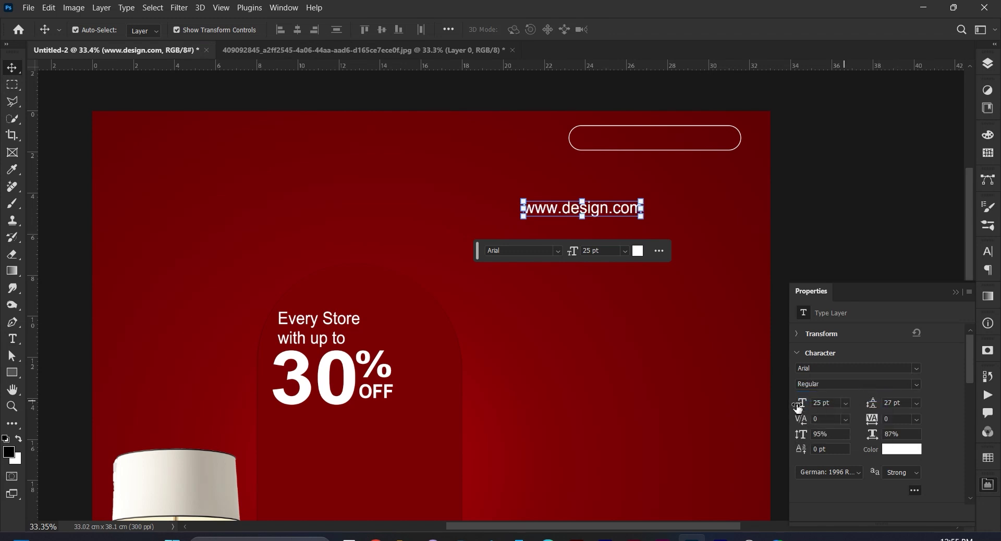
drag(801, 406, 793, 406)
drag(873, 424, 878, 423)
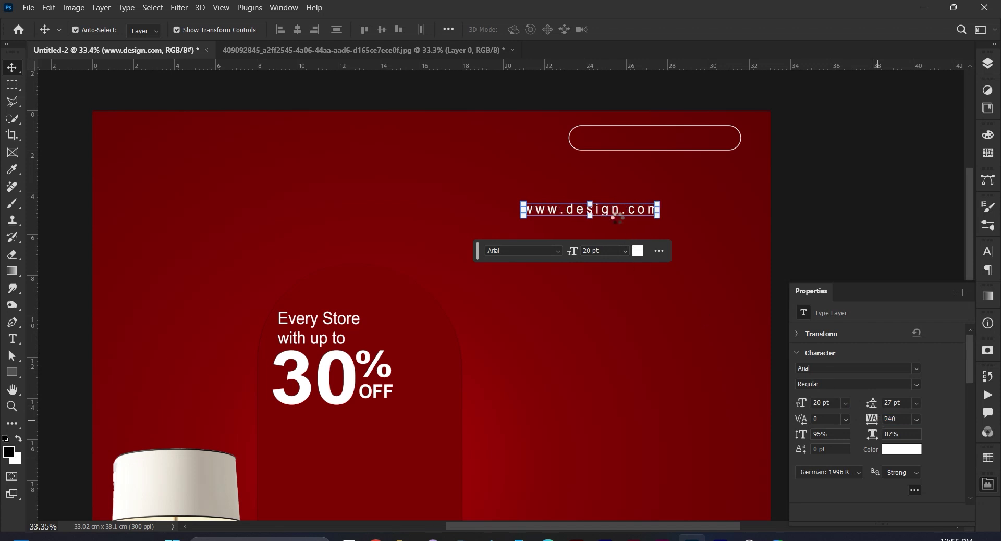
drag(615, 218, 674, 151)
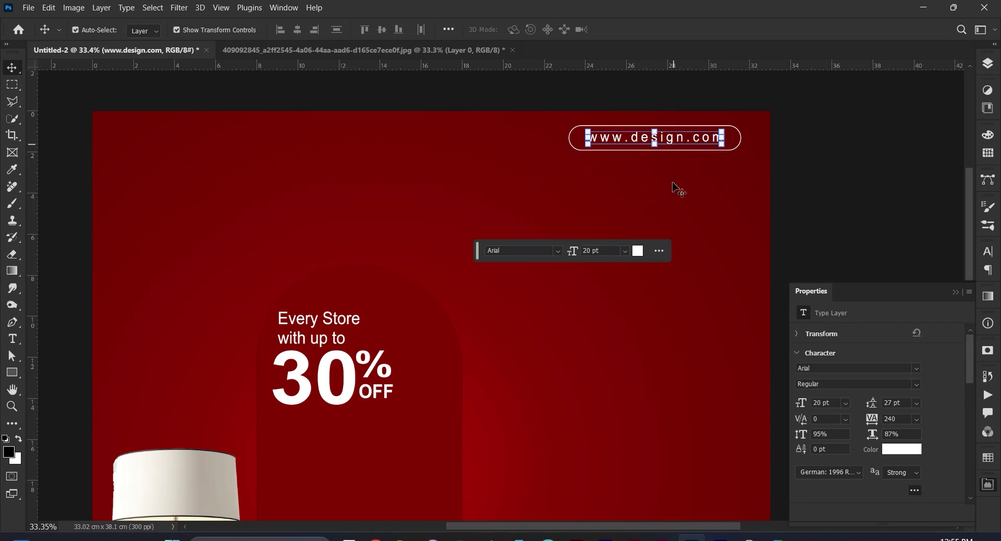
click(800, 154)
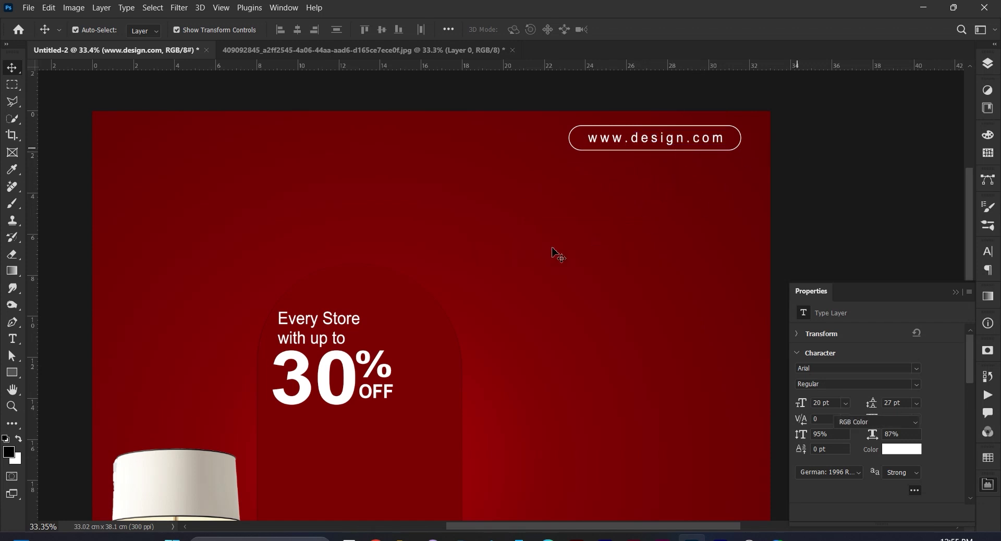
Add white Arial text reading "FOR YOUR COMFORT" on two lines to the right of the 30% OFF offer.
scroll(527, 264, down, 3)
drag(618, 295, 524, 277)
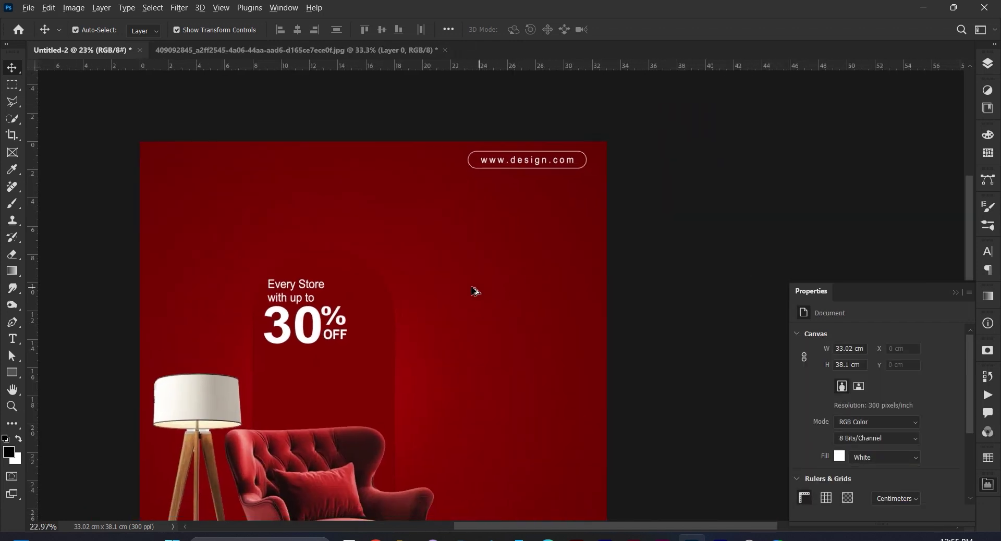
scroll(469, 290, up, 2)
click(13, 339)
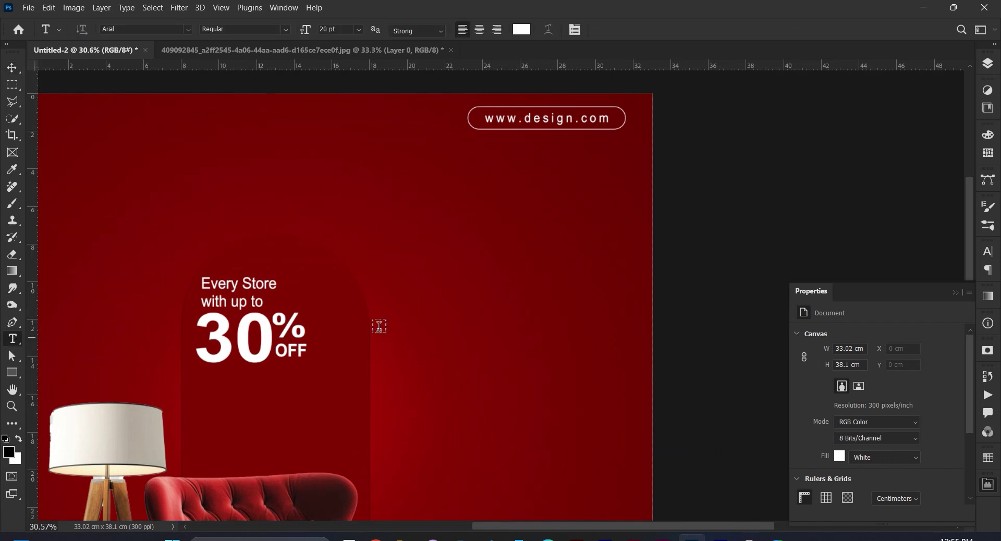
click(438, 255)
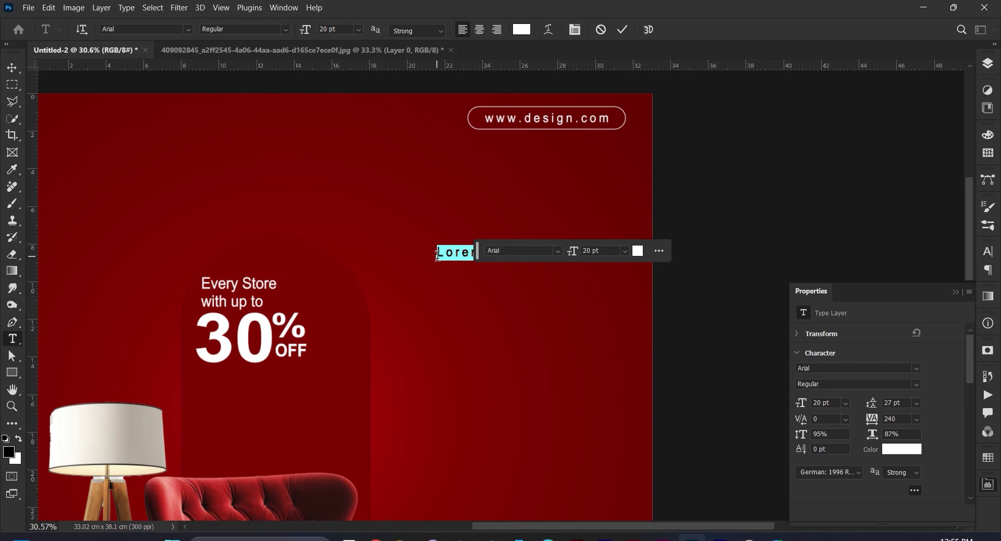
key(BackSpace)
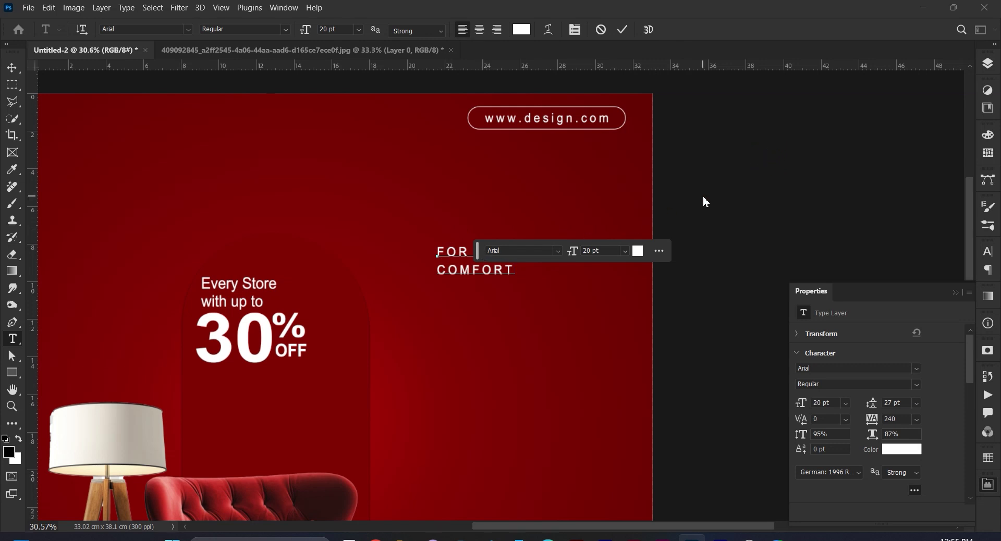
drag(477, 254, 762, 180)
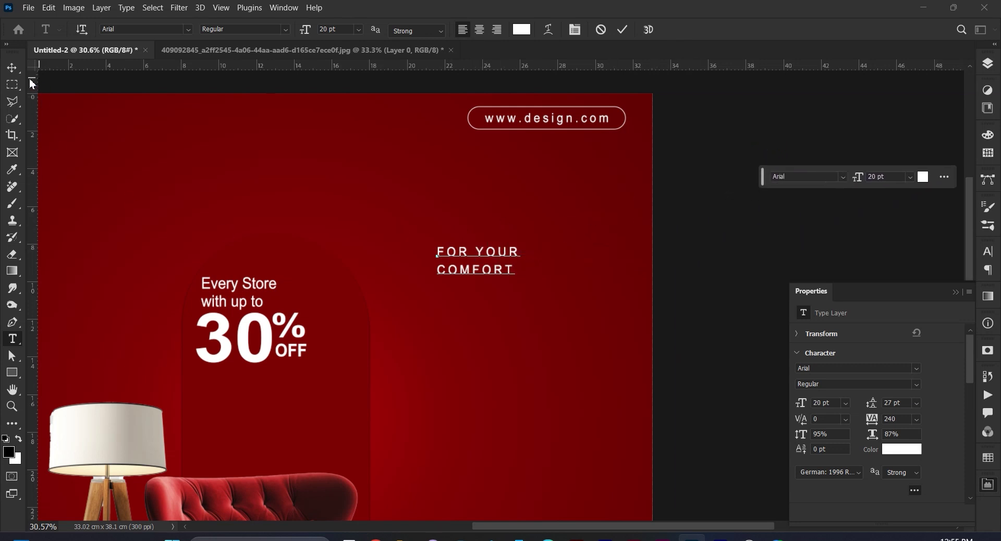
click(12, 67)
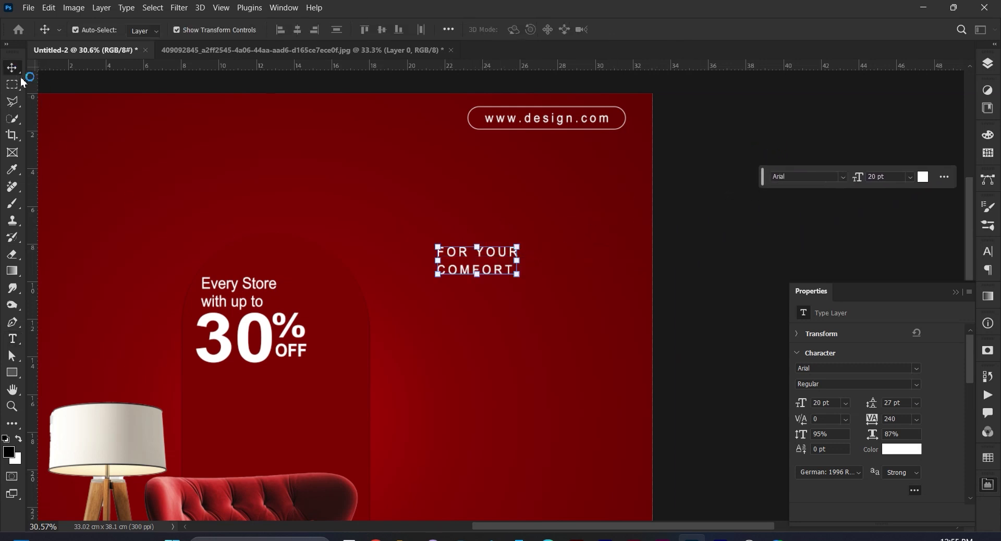
Make the "FOR YOUR COMFORT" headline bold, scale it up to 45.9 pt and reposition it below the web address.
click(917, 389)
click(872, 419)
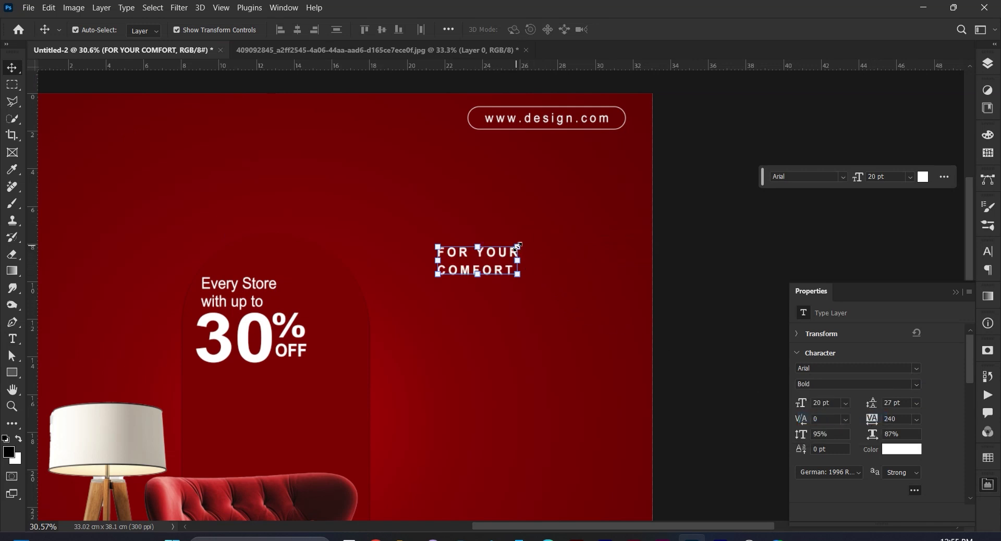
drag(518, 246, 626, 200)
drag(569, 220, 557, 252)
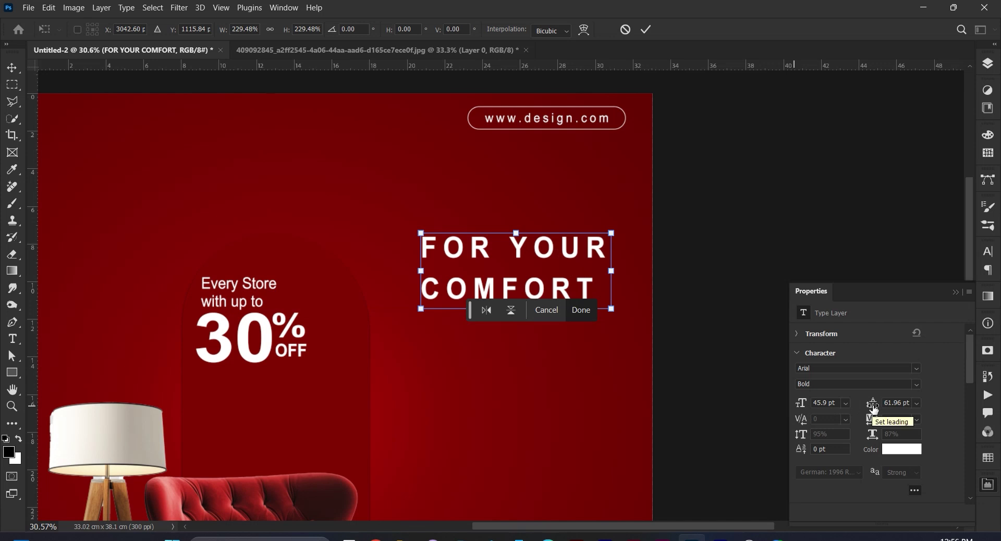
click(591, 315)
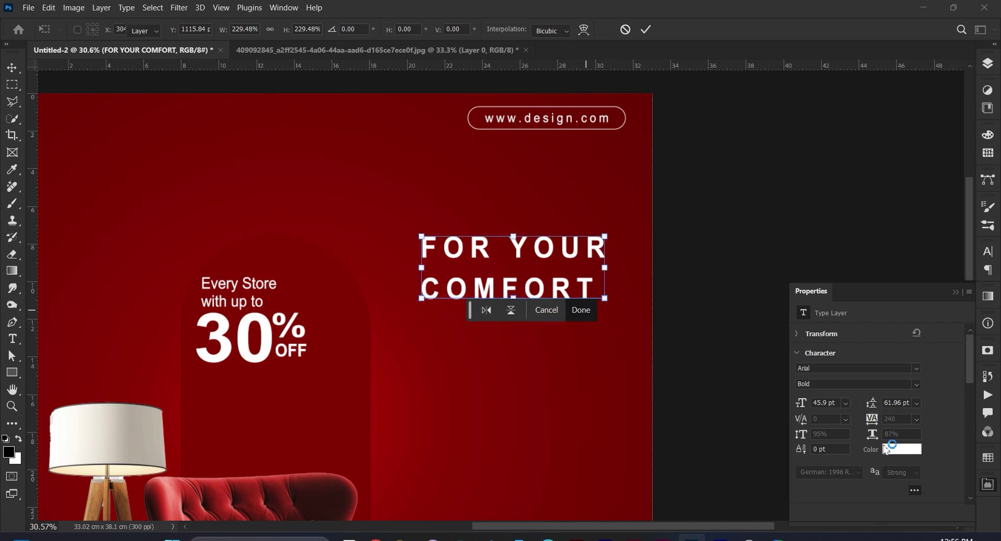
Set the headline to 51 pt with 53 pt leading, 0 tracking and 89% horizontal scale.
drag(878, 420, 873, 420)
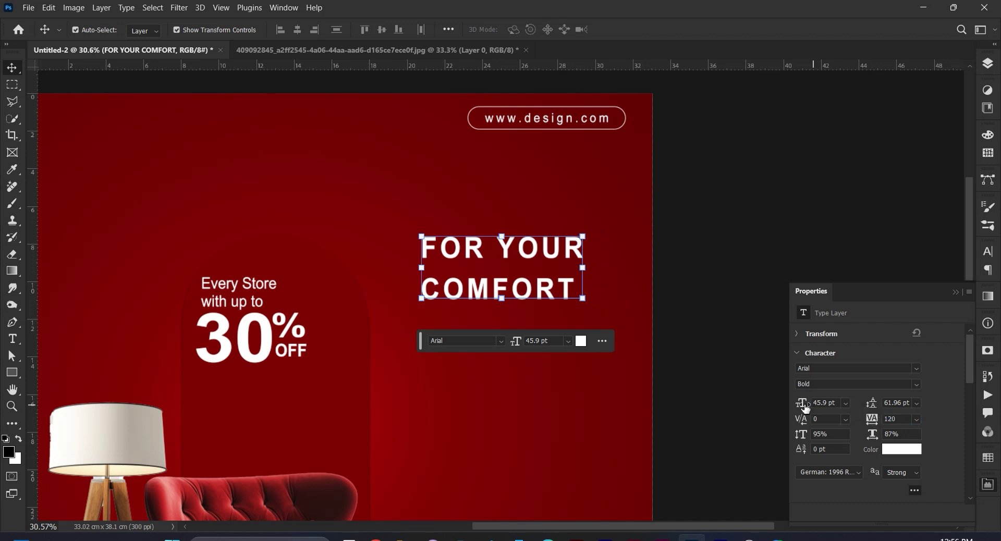
drag(805, 407, 876, 424)
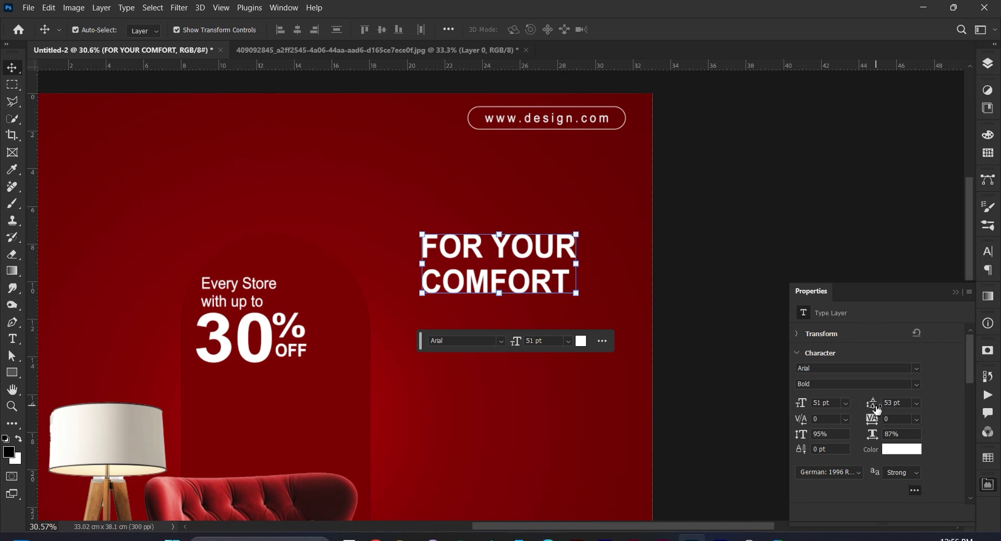
drag(875, 442, 877, 442)
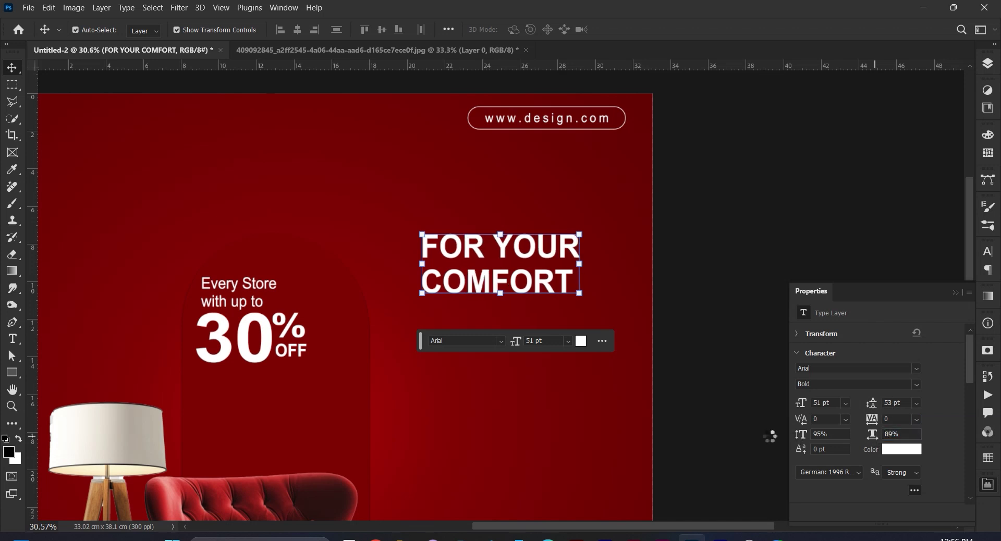
click(399, 305)
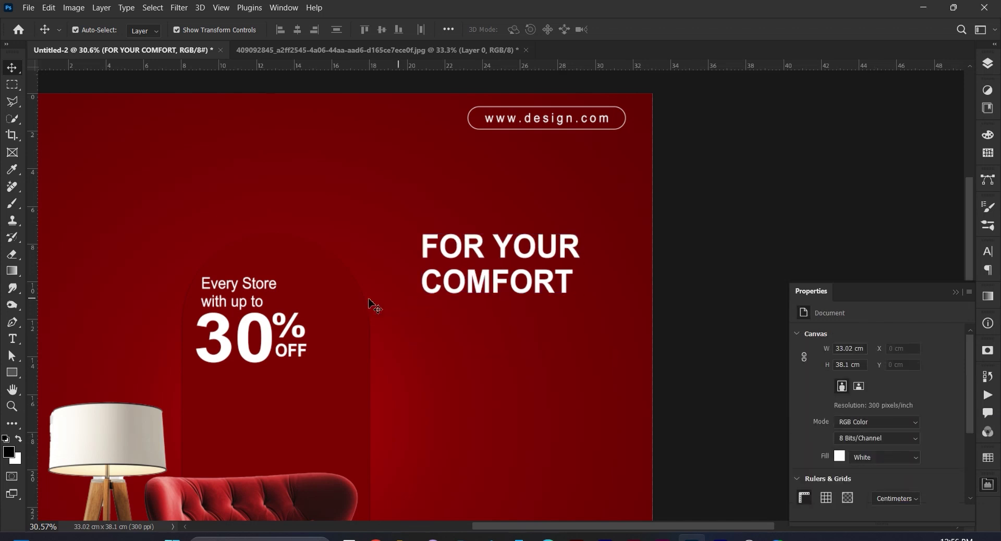
Add a Lorem ipsum text box about 11 cm wide below the headline, set it to Regular 18 pt and shorten it to two lines.
key(t)
drag(427, 307, 628, 366)
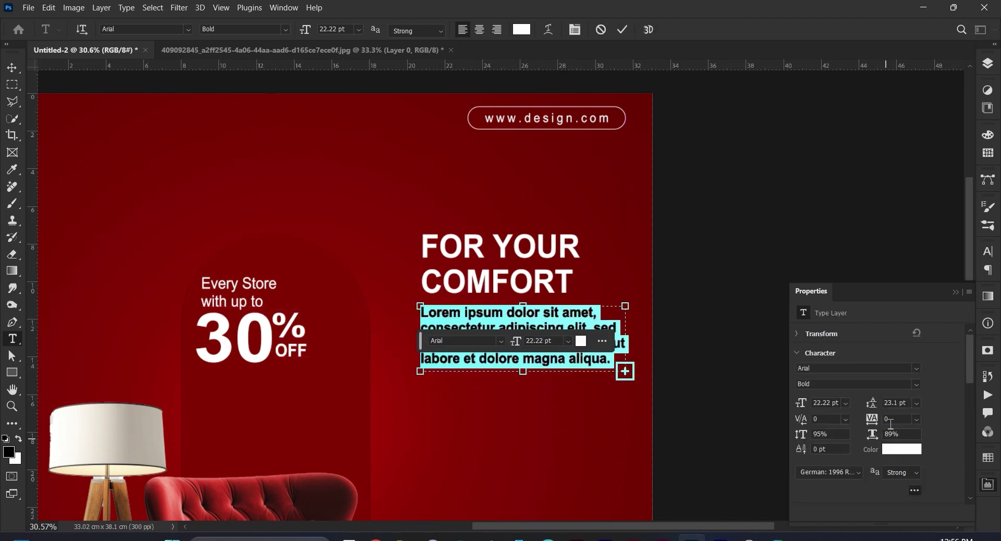
click(915, 384)
click(876, 396)
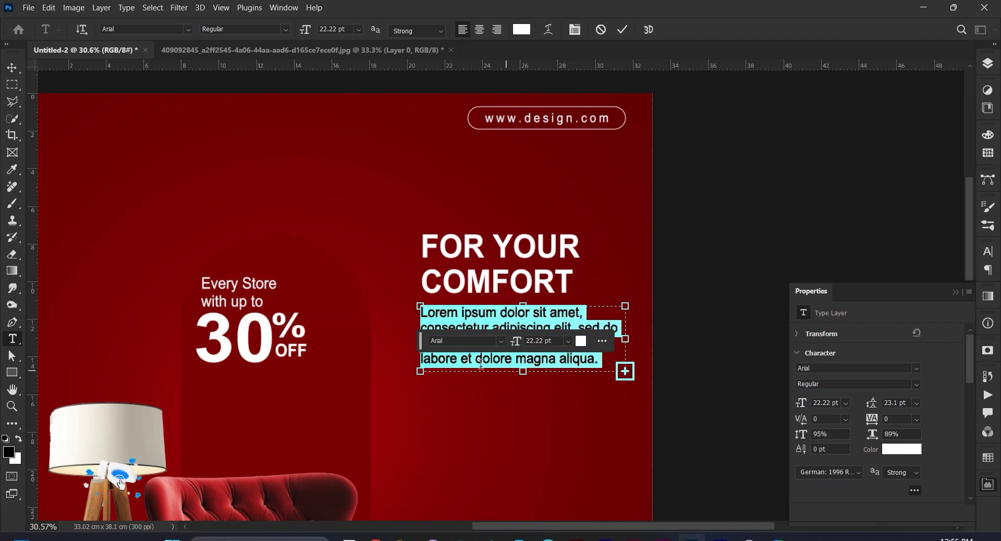
drag(418, 347, 388, 463)
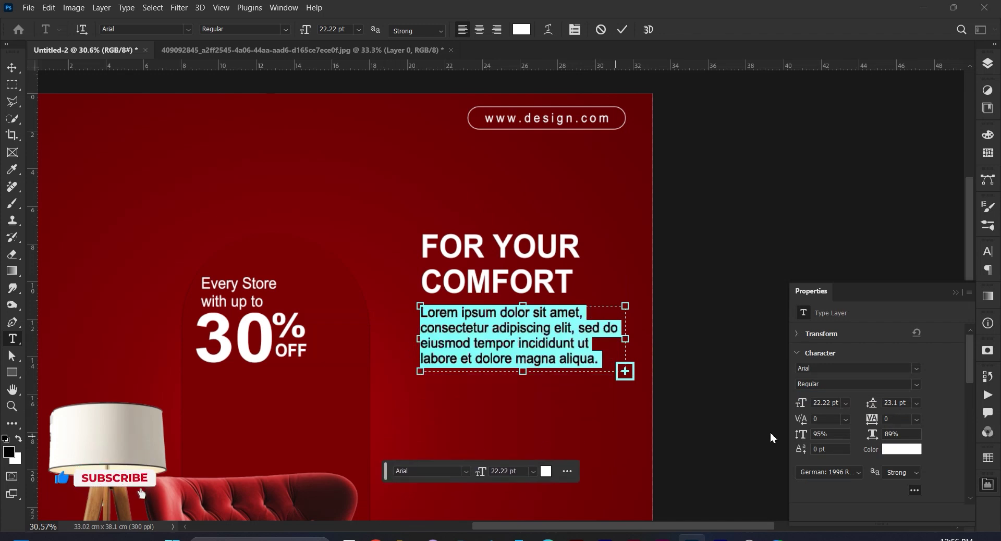
drag(811, 405, 795, 407)
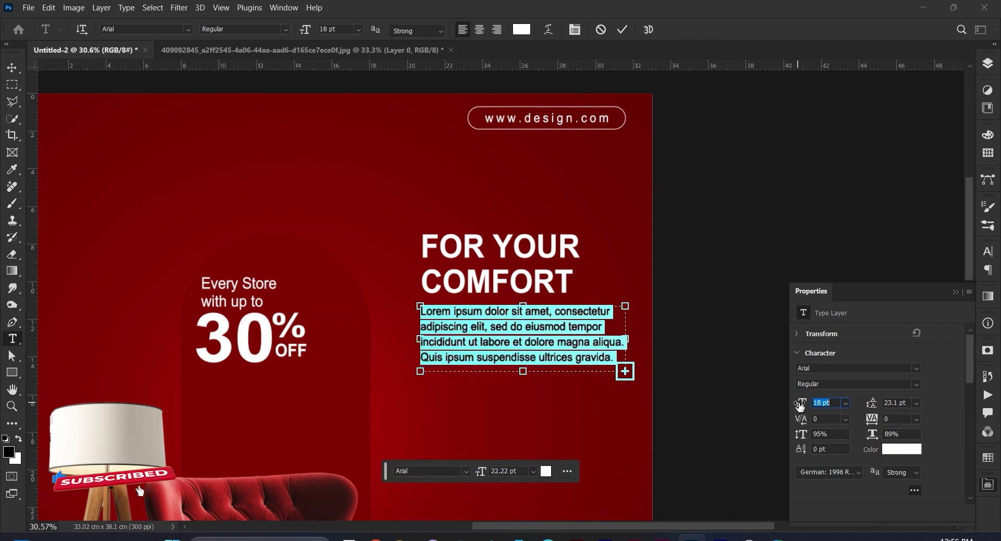
drag(527, 380, 527, 351)
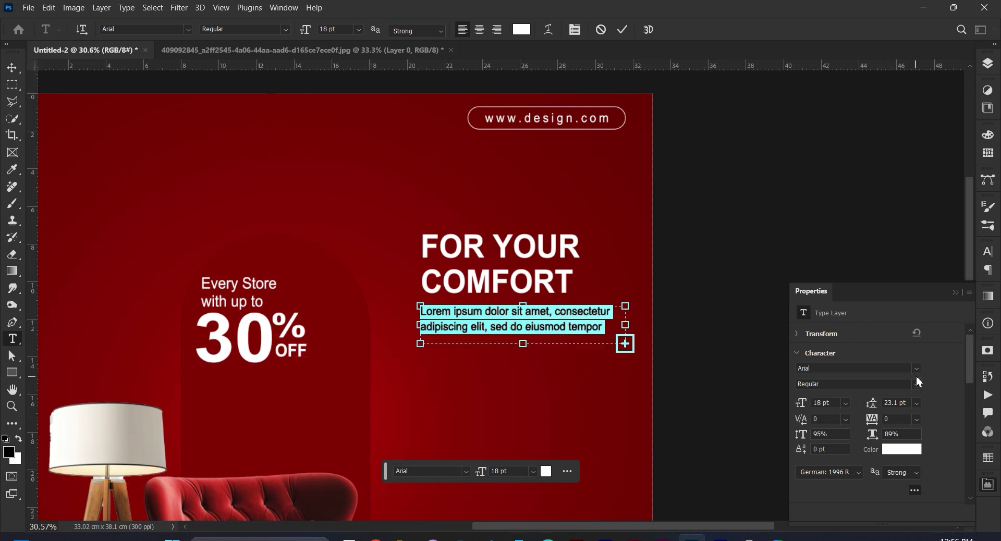
Change the placeholder paragraph's font to Barlow Light with 20 tracking.
click(916, 370)
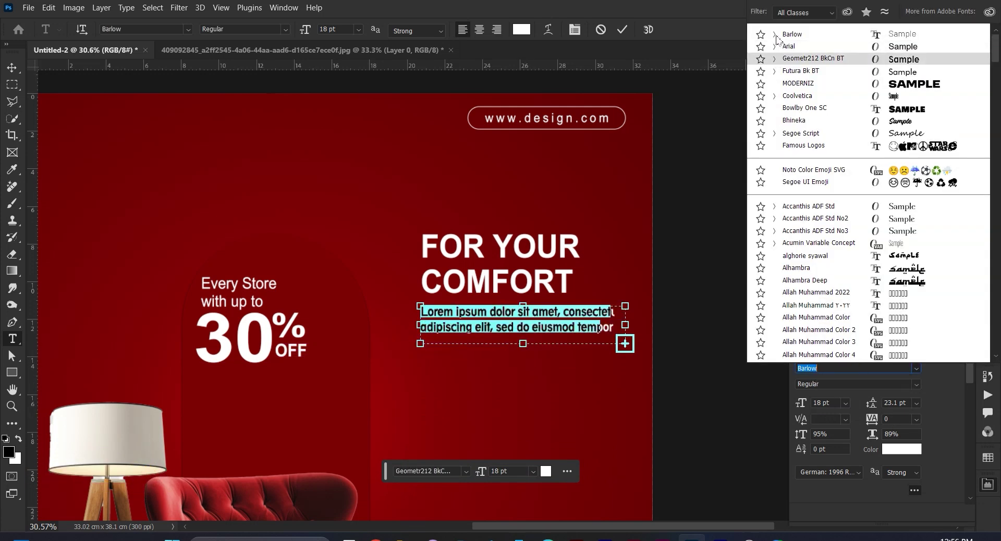
click(774, 33)
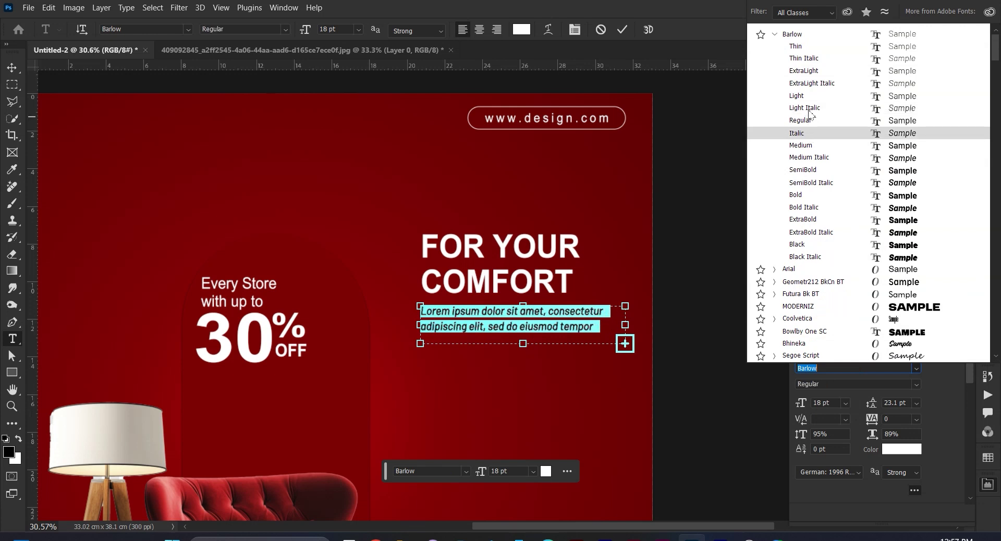
click(810, 99)
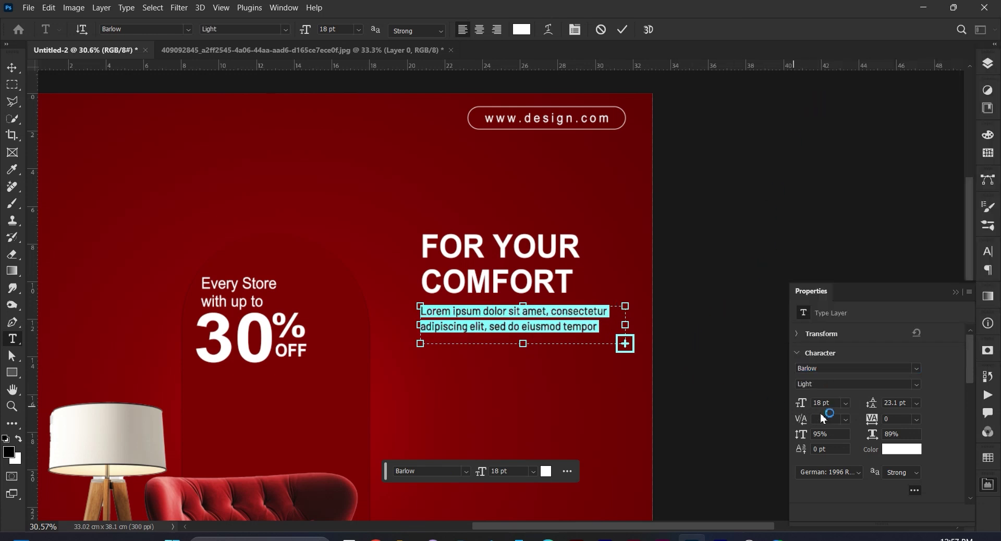
drag(869, 426, 869, 425)
text(20)
key(Return)
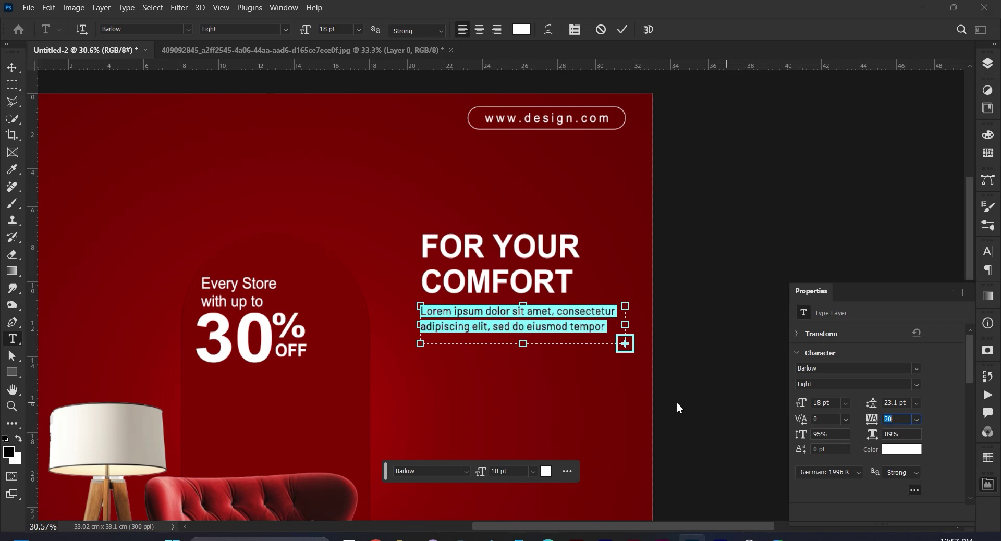
click(724, 370)
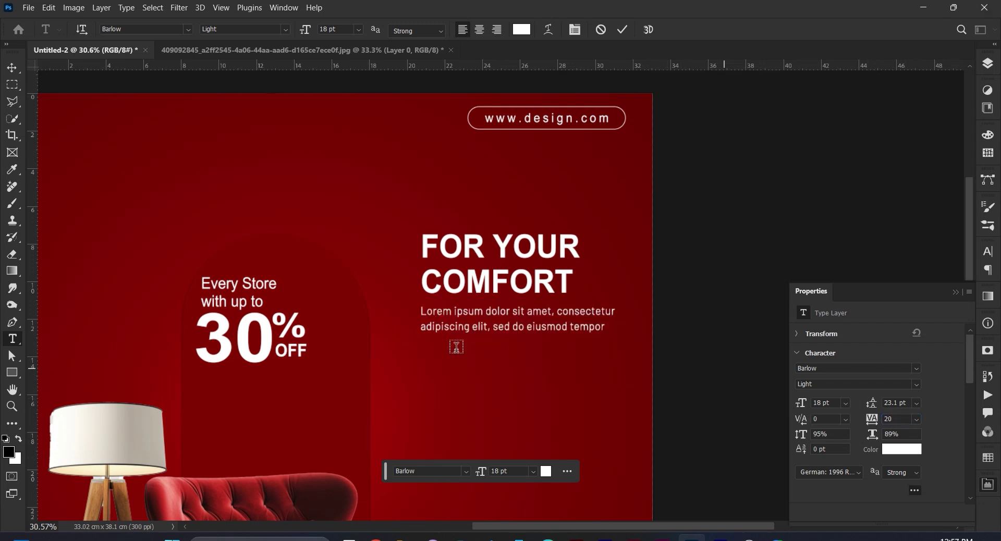
Move the floating text bar off the poster and fit the whole design in view for review.
scroll(464, 361, down, 5)
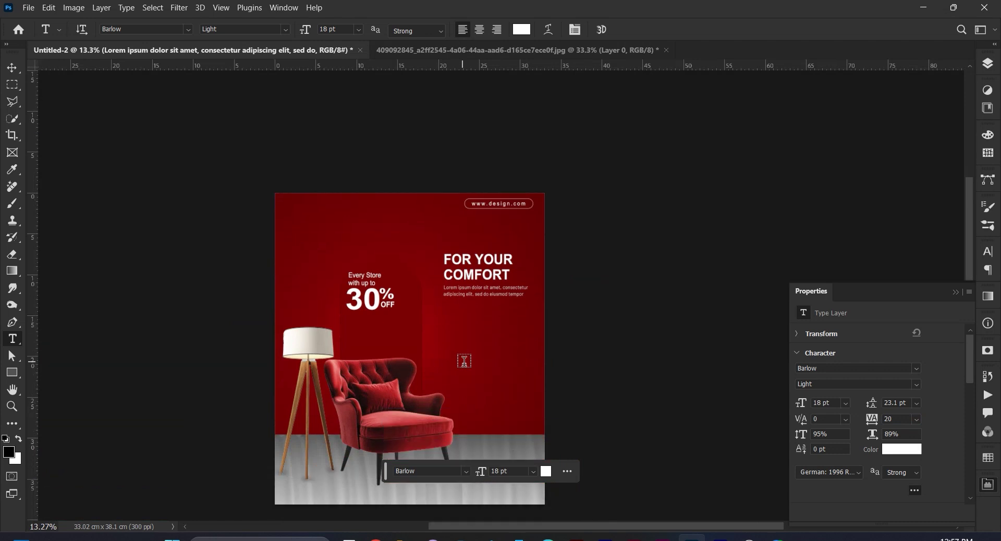
scroll(461, 333, up, 1)
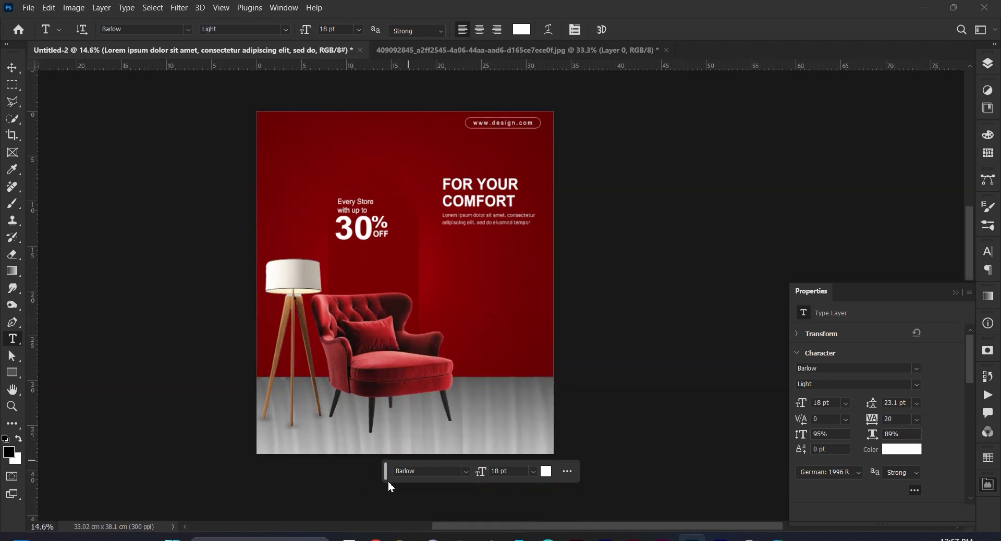
drag(388, 479, 810, 251)
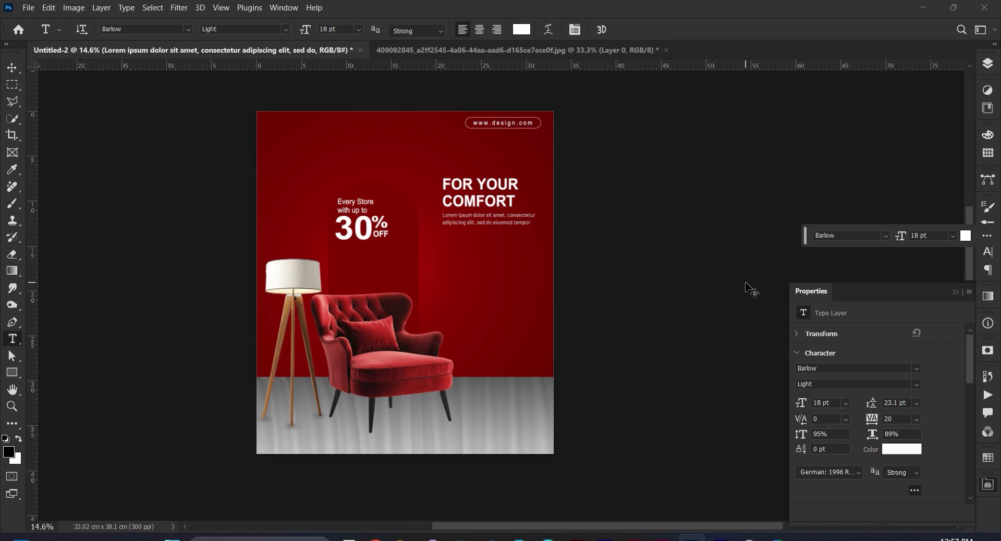
key(ctrl+0)
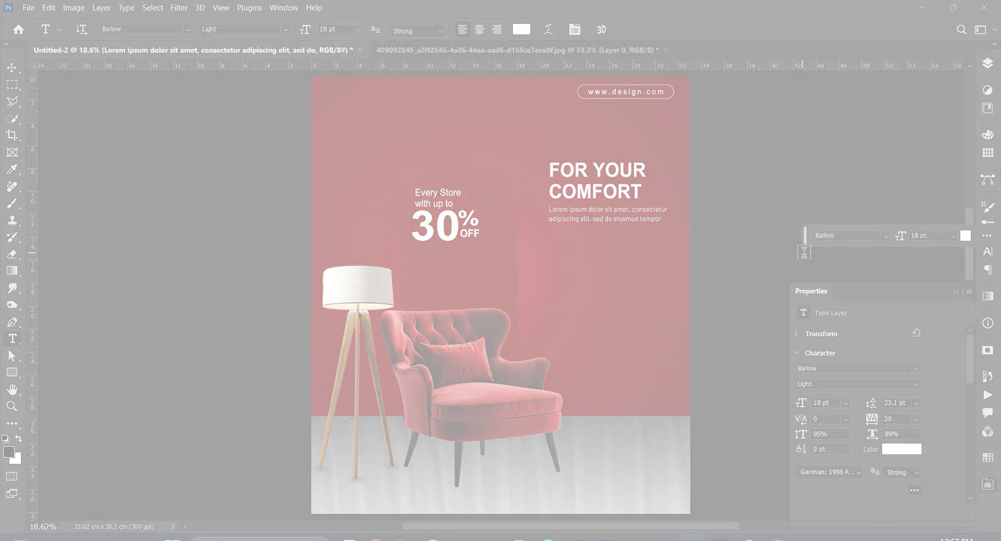